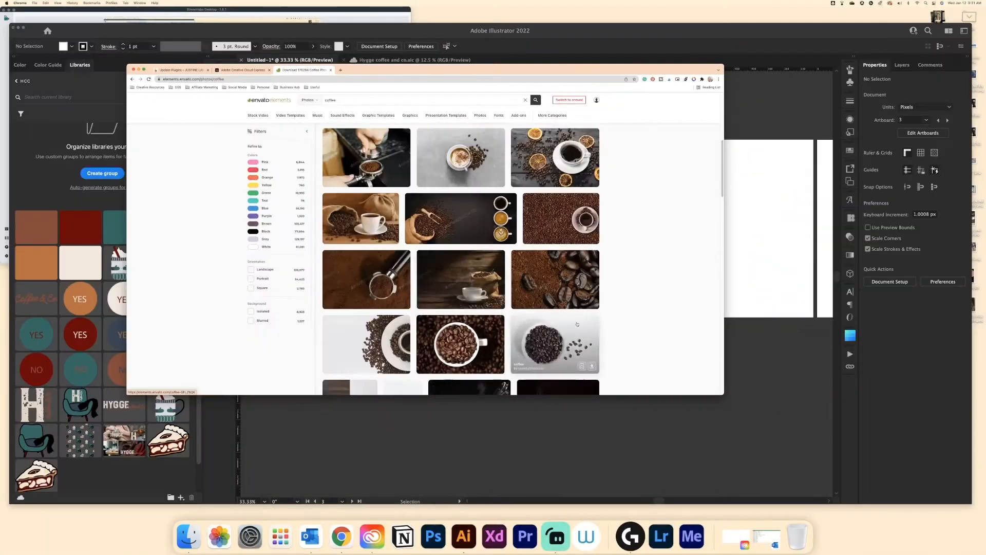
- Download a coffee stock photo from Envato Elements
{"action": "left_click", "coordinate": [510, 236]}
{"action": "left_click", "coordinate": [447, 273]}
{"action": "scroll", "coordinate": [453, 269], "scroll_direction": "down", "scroll_amount": 2}
{"action": "left_click", "coordinate": [499, 335]}
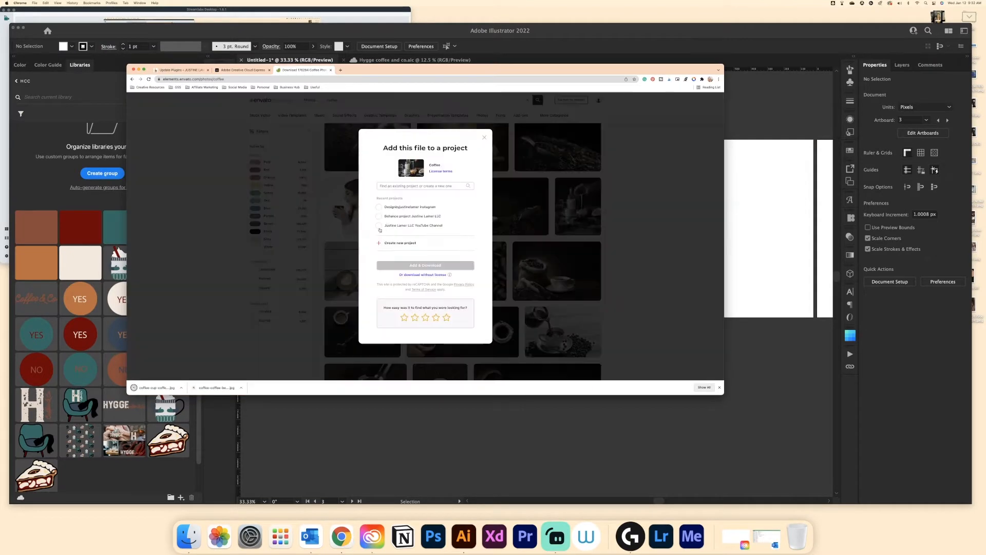
{"action": "left_click", "coordinate": [426, 265]}
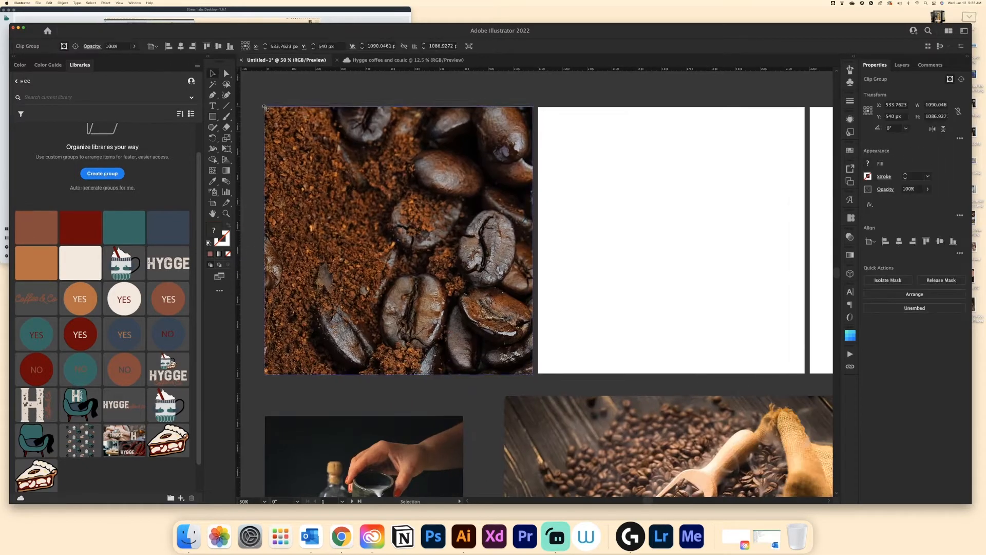
- Draw a dark red rectangle with rounded top corners covering the lower half of the coffee photo artboard
{"action": "left_click", "coordinate": [80, 226]}
{"action": "key", "text": "v"}
{"action": "left_click", "coordinate": [269, 206]}
{"action": "left_click", "coordinate": [530, 205], "text": "shift"}
{"action": "left_click_drag", "start_coordinate": [530, 205], "coordinate": [400, 329]}
{"action": "left_click_drag", "start_coordinate": [421, 296], "coordinate": [421, 340]}
{"action": "left_click_drag", "start_coordinate": [414, 365], "coordinate": [459, 322]}
{"action": "left_click", "coordinate": [411, 46]}
{"action": "key", "text": "super+c"}
{"action": "key", "text": "super+b"}
{"action": "double_click", "coordinate": [214, 230]}
{"action": "left_click", "coordinate": [709, 208]}
{"action": "left_click", "coordinate": [820, 134]}
{"action": "key", "text": "shift+Up"}
{"action": "key", "text": "shift+Up"}
{"action": "left_click", "coordinate": [471, 394]}
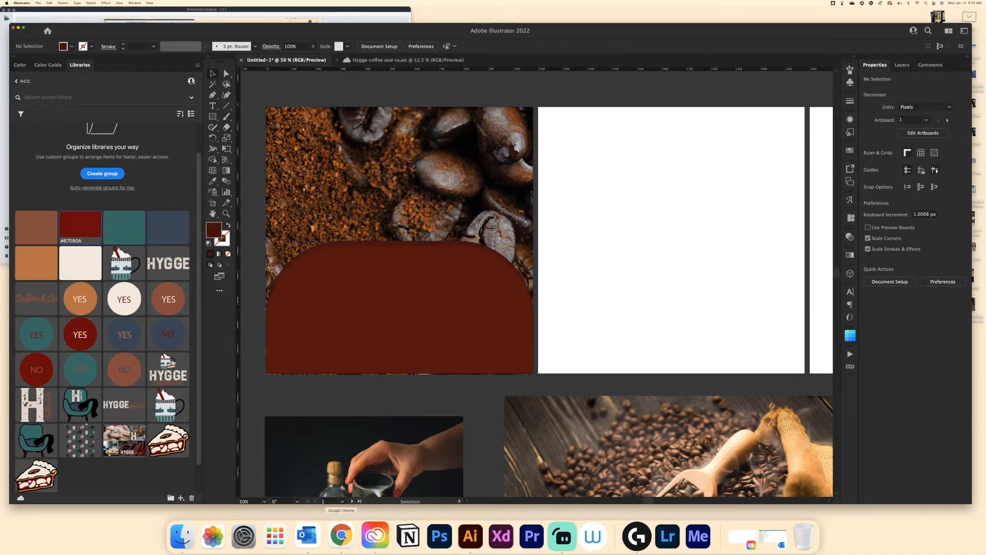
- Search Envato Elements for coffee beans and download a coffee beans image without a license
{"action": "left_click", "coordinate": [342, 536]}
{"action": "scroll", "coordinate": [406, 154], "scroll_direction": "down", "scroll_amount": 8}
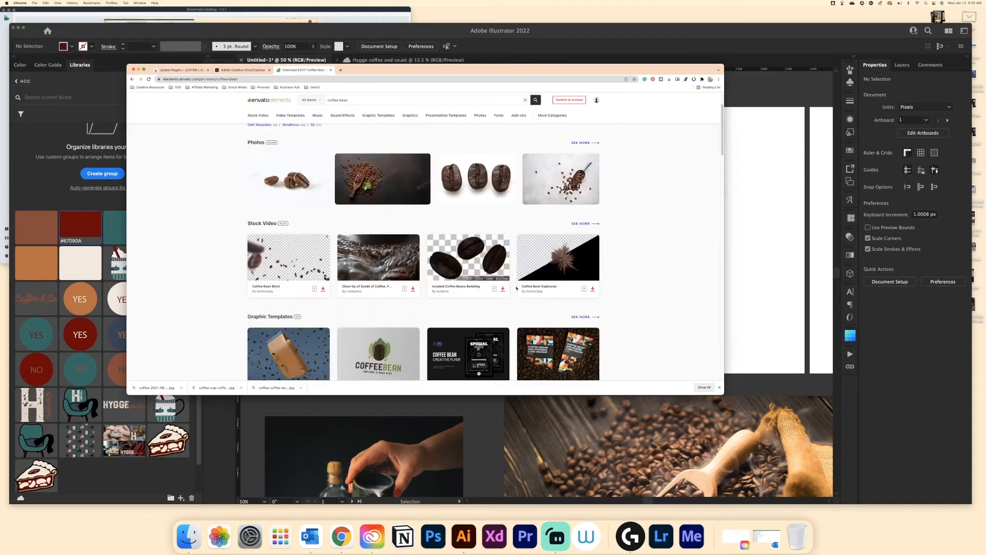
{"action": "left_click", "coordinate": [581, 260]}
{"action": "scroll", "coordinate": [565, 257], "scroll_direction": "down", "scroll_amount": 4}
{"action": "scroll", "coordinate": [565, 257], "scroll_direction": "up", "scroll_amount": 4}
{"action": "left_click", "coordinate": [366, 211]}
{"action": "left_click", "coordinate": [555, 148]}
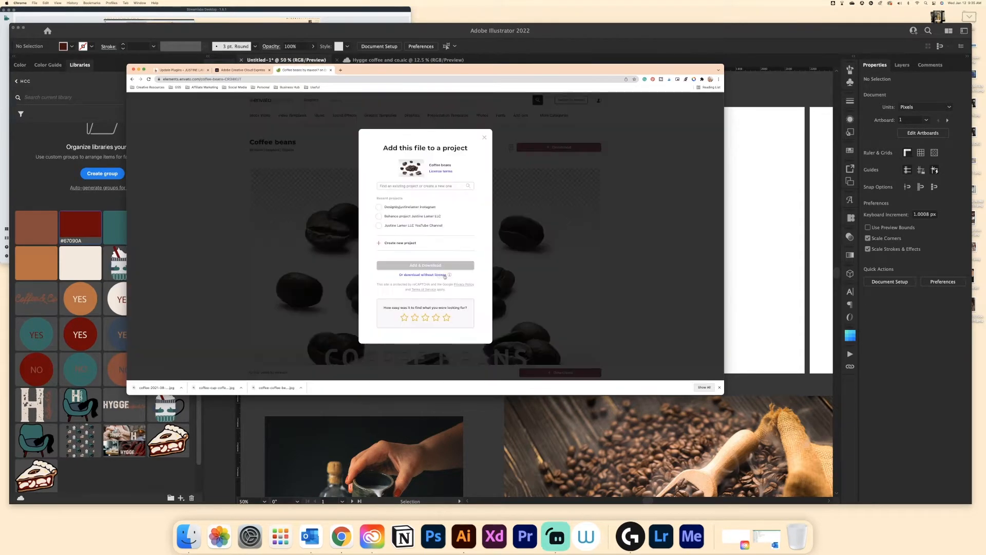
{"action": "left_click", "coordinate": [424, 275]}
- Place the HYGGE Coffee & Co logo from the library onto the top of the red shape
{"action": "left_click", "coordinate": [464, 536]}
{"action": "left_click", "coordinate": [212, 106]}
{"action": "left_click", "coordinate": [212, 74]}
{"action": "left_click_drag", "start_coordinate": [124, 405], "coordinate": [375, 257]}
{"action": "left_click", "coordinate": [376, 257]}
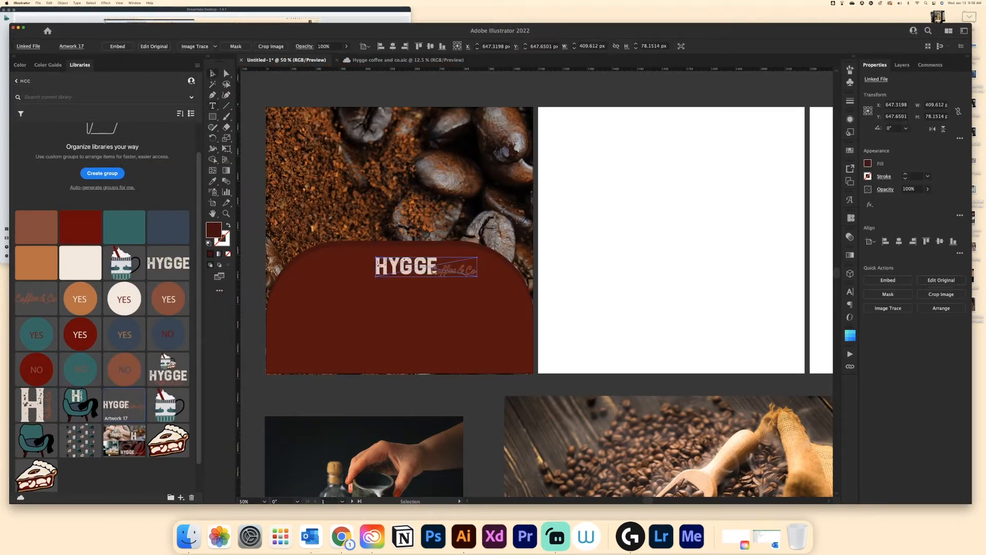
{"action": "left_click", "coordinate": [212, 106]}
{"action": "left_click_drag", "start_coordinate": [316, 301], "coordinate": [485, 344]}
- Place the downloaded coffee beans PNG on the first artboard and position it over the red shape
{"action": "left_click", "coordinate": [342, 536]}
{"action": "left_click", "coordinate": [156, 388]}
{"action": "left_click", "coordinate": [431, 150]}
{"action": "key", "text": "space"}
{"action": "key", "text": "space"}
{"action": "left_click_drag", "start_coordinate": [432, 150], "coordinate": [310, 410]}
{"action": "left_click_drag", "start_coordinate": [819, 125], "coordinate": [429, 378]}
{"action": "left_click_drag", "start_coordinate": [309, 439], "coordinate": [478, 409]}
{"action": "left_click", "coordinate": [212, 106]}
{"action": "left_click_drag", "start_coordinate": [345, 290], "coordinate": [488, 327]}
{"action": "left_click", "coordinate": [212, 73]}
{"action": "mouse_move", "coordinate": [505, 418]}
{"action": "left_mouse_down"}
{"action": "mouse_move", "coordinate": [446, 411]}
{"action": "mouse_move", "coordinate": [450, 351]}
{"action": "mouse_move", "coordinate": [501, 347]}
{"action": "left_mouse_up"}
{"action": "scroll", "coordinate": [446, 412], "scroll_direction": "up", "scroll_amount": 4}
{"action": "scroll", "coordinate": [446, 412], "scroll_direction": "down", "scroll_amount": 4}
- Image Trace the coffee beans image with the High Fidelity Photo preset and expand the result
{"action": "left_click", "coordinate": [941, 294]}
{"action": "left_click", "coordinate": [939, 306]}
{"action": "left_click", "coordinate": [552, 290]}
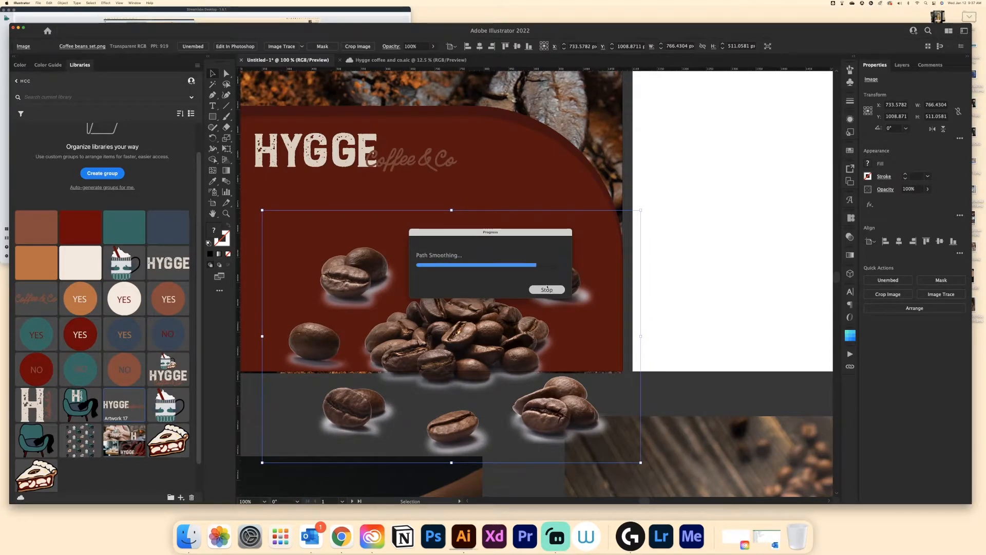
{"action": "left_click", "coordinate": [944, 278]}
{"action": "left_click", "coordinate": [731, 358]}
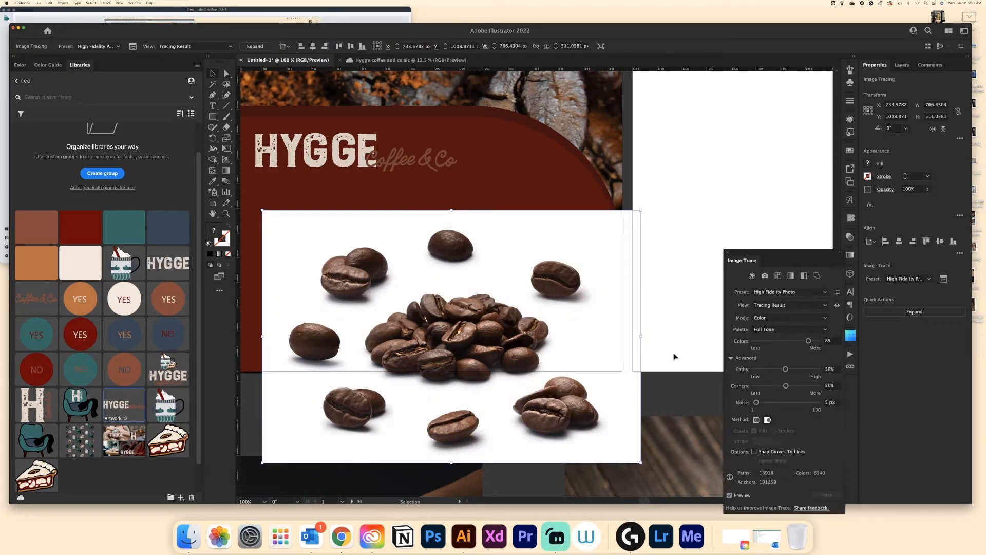
{"action": "left_click", "coordinate": [914, 311]}
{"action": "left_click", "coordinate": [840, 253]}
{"action": "left_click_drag", "start_coordinate": [734, 257], "coordinate": [851, 329]}
{"action": "left_click", "coordinate": [941, 314]}
{"action": "left_click", "coordinate": [645, 397]}
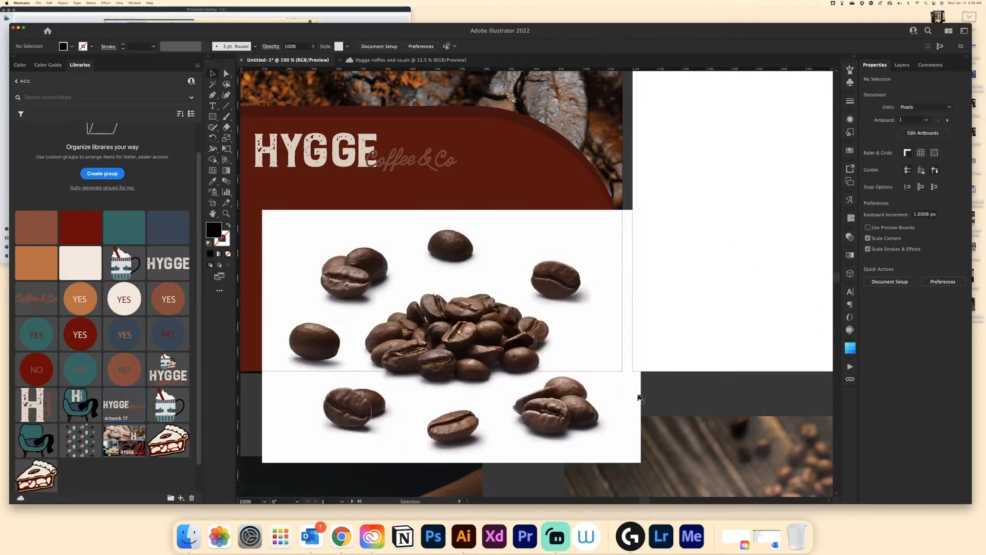
- Delete the white background shapes of the traced coffee beans
{"action": "left_click", "coordinate": [624, 383]}
{"action": "key", "text": "Delete"}
{"action": "left_click", "coordinate": [451, 260]}
{"action": "left_click", "coordinate": [452, 266]}
{"action": "left_click", "coordinate": [541, 296]}
{"action": "scroll", "coordinate": [550, 303], "scroll_direction": "up", "scroll_amount": 6}
{"action": "left_click", "coordinate": [533, 351]}
{"action": "left_click", "coordinate": [63, 3]}
{"action": "mouse_move", "coordinate": [82, 38]}
{"action": "left_click", "coordinate": [126, 38]}
{"action": "left_click", "coordinate": [527, 352]}
{"action": "key", "text": "super+2"}
{"action": "key", "text": "Delete"}
- Delete the leftover white fragments between the traced beans
{"action": "left_click_drag", "start_coordinate": [557, 342], "coordinate": [449, 321]}
{"action": "key", "text": "Delete"}
{"action": "scroll", "coordinate": [448, 322], "scroll_direction": "down", "scroll_amount": 3}
{"action": "left_click_drag", "start_coordinate": [637, 319], "coordinate": [443, 274]}
{"action": "key", "text": "Delete"}
{"action": "key", "text": "Delete"}
- Delete the remaining stray pieces and group the traced coffee beans
{"action": "key", "text": "Delete"}
{"action": "scroll", "coordinate": [436, 256], "scroll_direction": "up", "scroll_amount": 4}
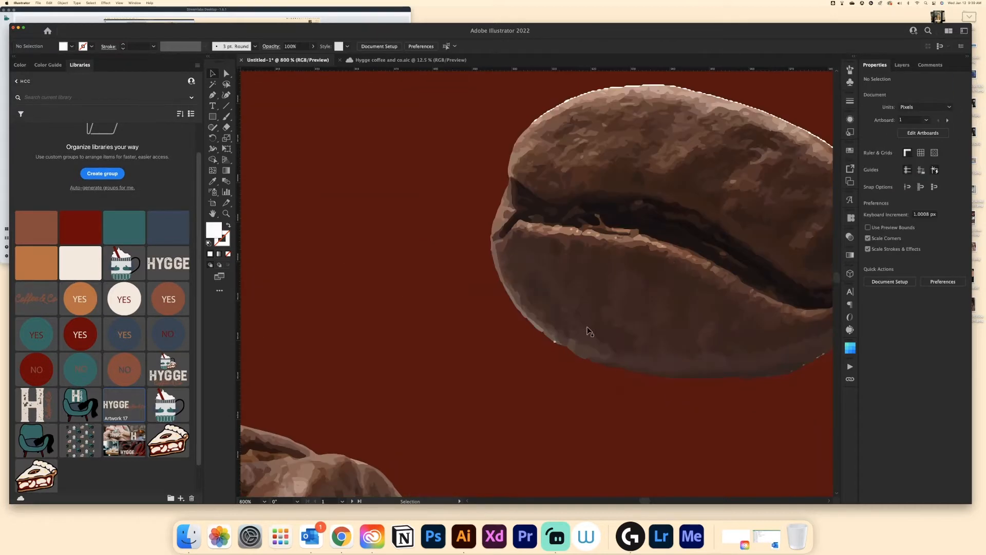
{"action": "scroll", "coordinate": [540, 287], "scroll_direction": "down", "scroll_amount": 3}
{"action": "left_click", "coordinate": [260, 226]}
{"action": "scroll", "coordinate": [650, 259], "scroll_direction": "down", "scroll_amount": 10}
{"action": "left_click", "coordinate": [370, 352]}
{"action": "scroll", "coordinate": [625, 323], "scroll_direction": "up", "scroll_amount": 3}
{"action": "left_click", "coordinate": [519, 291]}
{"action": "key", "text": "Delete"}
{"action": "left_click", "coordinate": [519, 291]}
{"action": "key", "text": "Delete"}
{"action": "left_click_drag", "start_coordinate": [496, 229], "coordinate": [596, 282]}
{"action": "key", "text": "super+g"}
- Move a traced bean below the red shape, then undo the last six changes
{"action": "scroll", "coordinate": [437, 250], "scroll_direction": "down", "scroll_amount": 6}
{"action": "left_click", "coordinate": [412, 60]}
{"action": "left_click", "coordinate": [288, 61]}
{"action": "scroll", "coordinate": [445, 252], "scroll_direction": "up", "scroll_amount": 3}
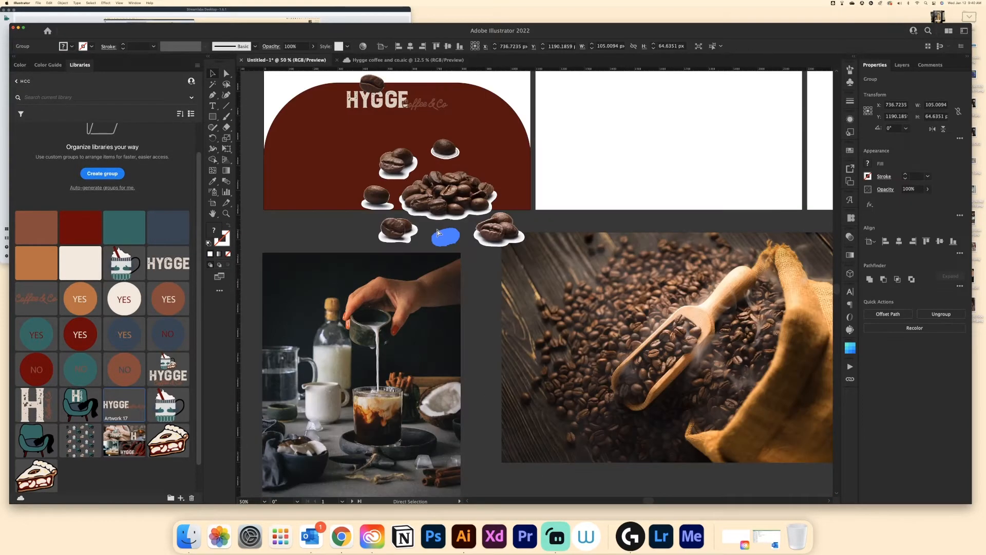
{"action": "left_click_drag", "start_coordinate": [441, 235], "coordinate": [434, 204]}
{"action": "scroll", "coordinate": [434, 211], "scroll_direction": "up", "scroll_amount": 2}
{"action": "left_click", "coordinate": [287, 60]}
- Delete the extra traced coffee beans below the red shape
{"action": "scroll", "coordinate": [361, 234], "scroll_direction": "up", "scroll_amount": 1}
{"action": "scroll", "coordinate": [360, 231], "scroll_direction": "down", "scroll_amount": 4}
{"action": "left_click", "coordinate": [410, 61]}
{"action": "left_click", "coordinate": [287, 61]}
{"action": "key", "text": "super+z"}
{"action": "key", "text": "super+z"}
{"action": "key", "text": "super+z"}
{"action": "key", "text": "super+z"}
{"action": "key", "text": "super+z"}
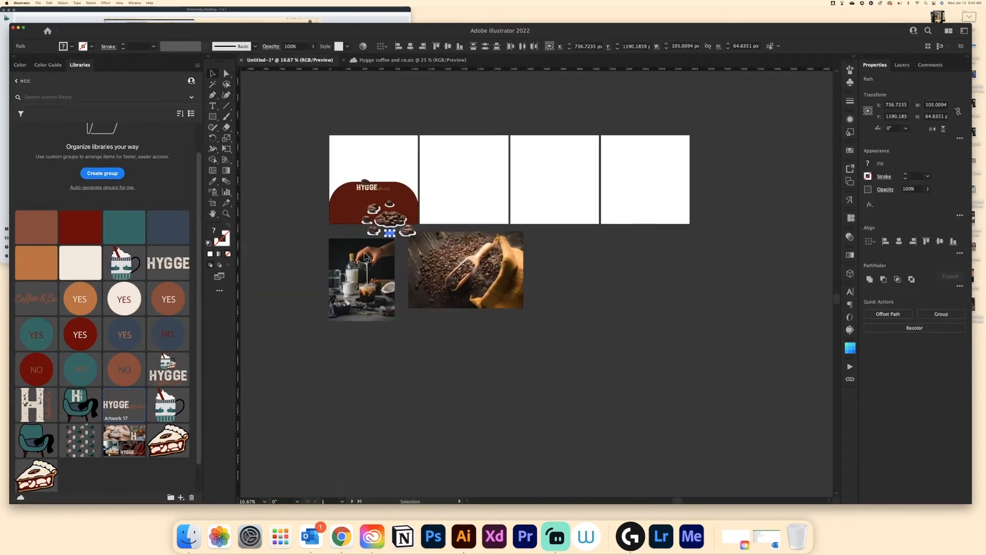
{"action": "key", "text": "super+z"}
{"action": "key", "text": "super+z"}
{"action": "key", "text": "super+z"}
{"action": "left_click", "coordinate": [434, 339]}
{"action": "scroll", "coordinate": [339, 360], "scroll_direction": "up", "scroll_amount": 3}
{"action": "scroll", "coordinate": [341, 360], "scroll_direction": "up", "scroll_amount": 4}
{"action": "left_click", "coordinate": [315, 236]}
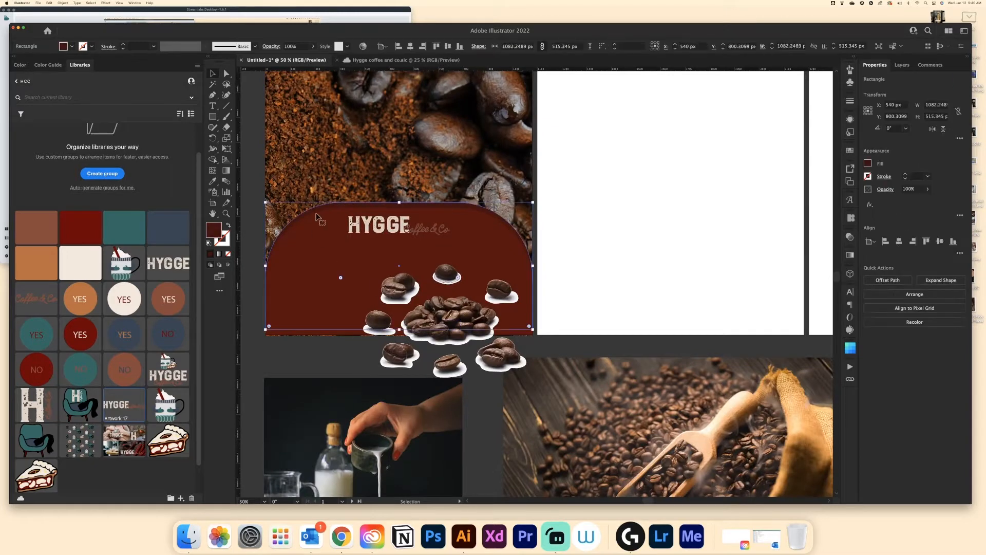
{"action": "left_click", "coordinate": [379, 225], "text": "shift"}
{"action": "left_click", "coordinate": [355, 155], "text": "shift"}
{"action": "left_click", "coordinate": [63, 3]}
{"action": "left_click", "coordinate": [123, 42]}
{"action": "left_click_drag", "start_coordinate": [550, 258], "coordinate": [363, 371]}
{"action": "left_click", "coordinate": [450, 318]}
{"action": "key", "text": "Delete"}
{"action": "key", "text": "Delete"}
{"action": "left_click_drag", "start_coordinate": [617, 411], "coordinate": [713, 450]}
{"action": "left_click_drag", "start_coordinate": [559, 371], "coordinate": [391, 350]}
{"action": "key", "text": "Delete"}
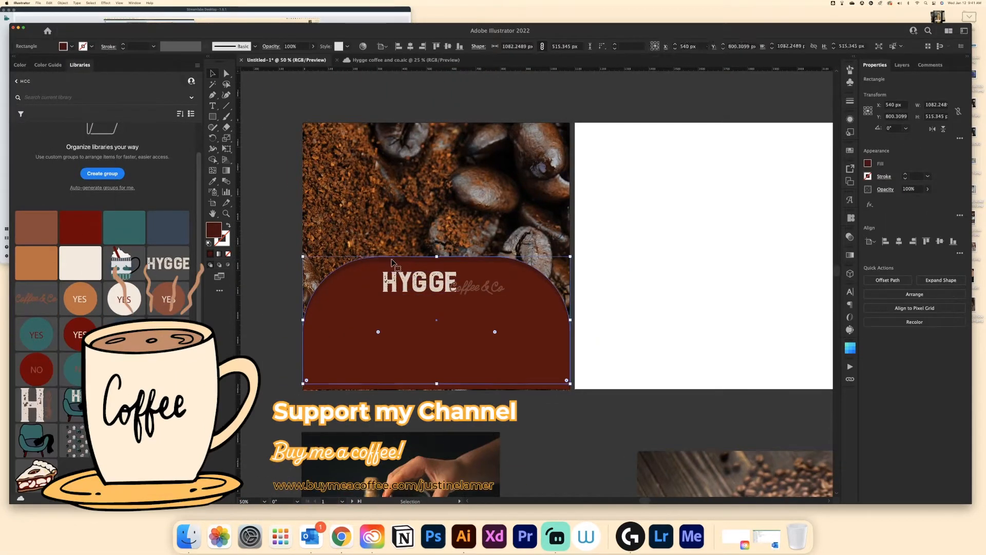
- Start a text box on the red shape and set the font to Poppins at 50 pt
{"action": "left_click", "coordinate": [406, 60]}
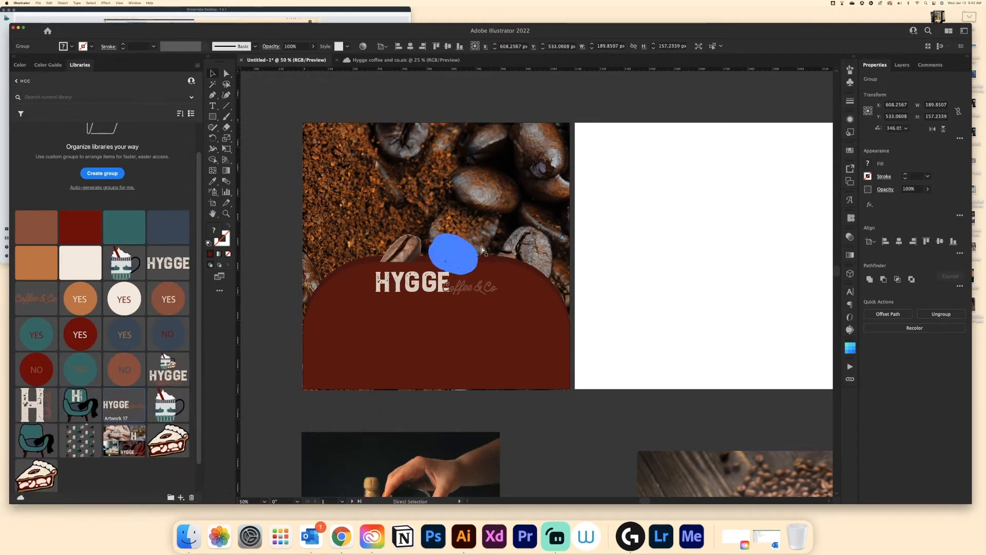
{"action": "key", "text": "t"}
{"action": "left_click", "coordinate": [356, 337]}
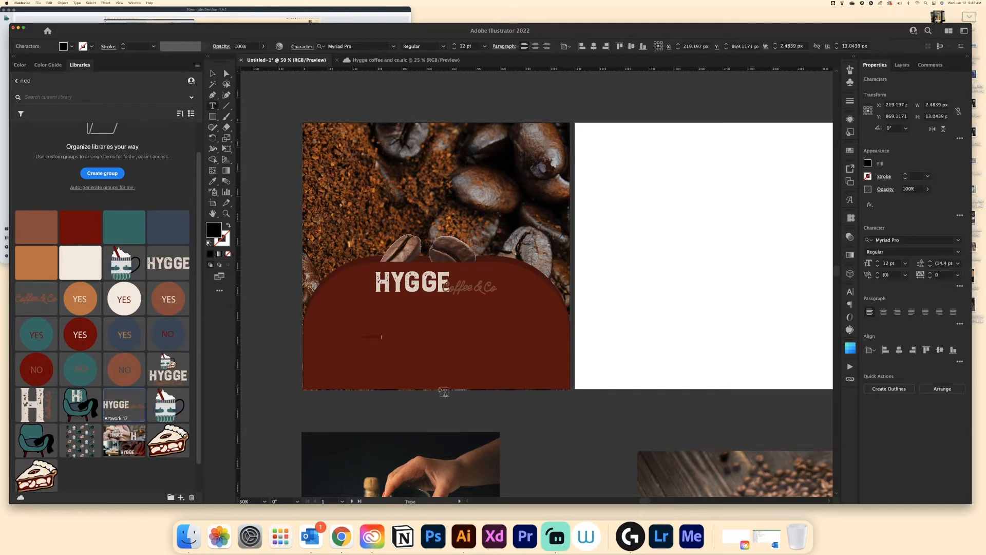
{"action": "key", "text": "Escape"}
{"action": "left_click", "coordinate": [877, 262]}
{"action": "type", "text": "50"}
{"action": "left_click", "coordinate": [907, 240]}
{"action": "type", "text": "pop"}
{"action": "left_click", "coordinate": [832, 438]}
- Type the quote “ IT'S MORE THAN A COFFEE.. IT'S AN ADVENTURE” on two lines
{"action": "double_click", "coordinate": [389, 332]}
{"action": "type", "text": "MORE THAN A COFFEE.."}
{"action": "key", "text": "Return"}
{"action": "type", "text": "IT'S AN ADVENTURE”"}
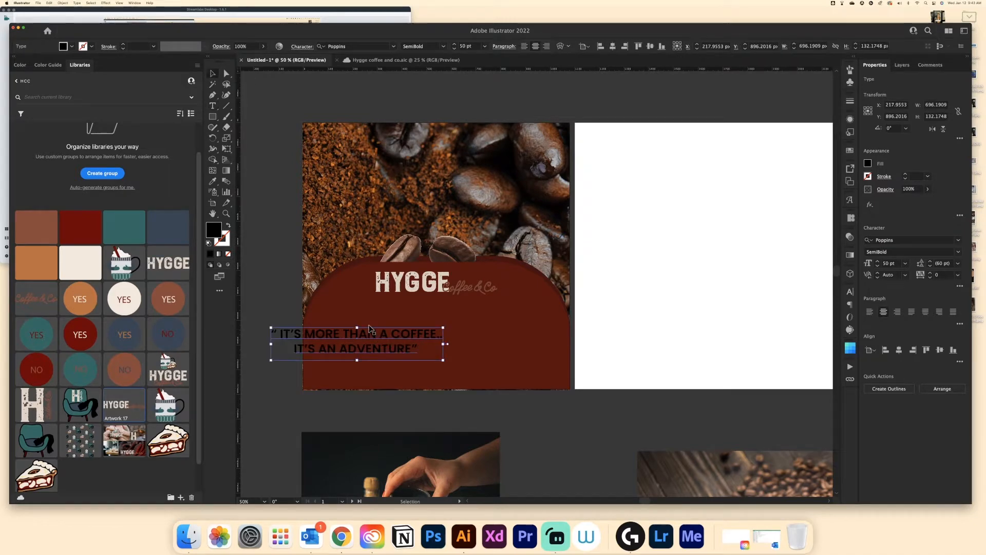
- Color the quote text white, center it, and position it below the logo
{"action": "double_click", "coordinate": [214, 230]}
{"action": "left_click", "coordinate": [600, 127]}
{"action": "left_click", "coordinate": [823, 126]}
{"action": "left_click_drag", "start_coordinate": [359, 334], "coordinate": [438, 334]}
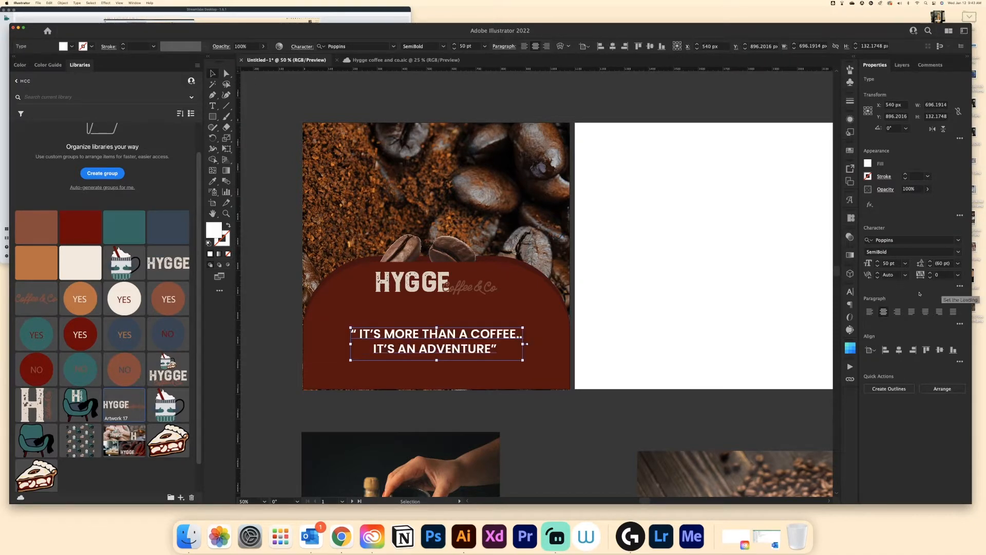
{"action": "left_click", "coordinate": [928, 189]}
{"action": "left_click", "coordinate": [482, 418]}
{"action": "left_click", "coordinate": [437, 334]}
{"action": "left_click_drag", "start_coordinate": [429, 285], "coordinate": [430, 297]}
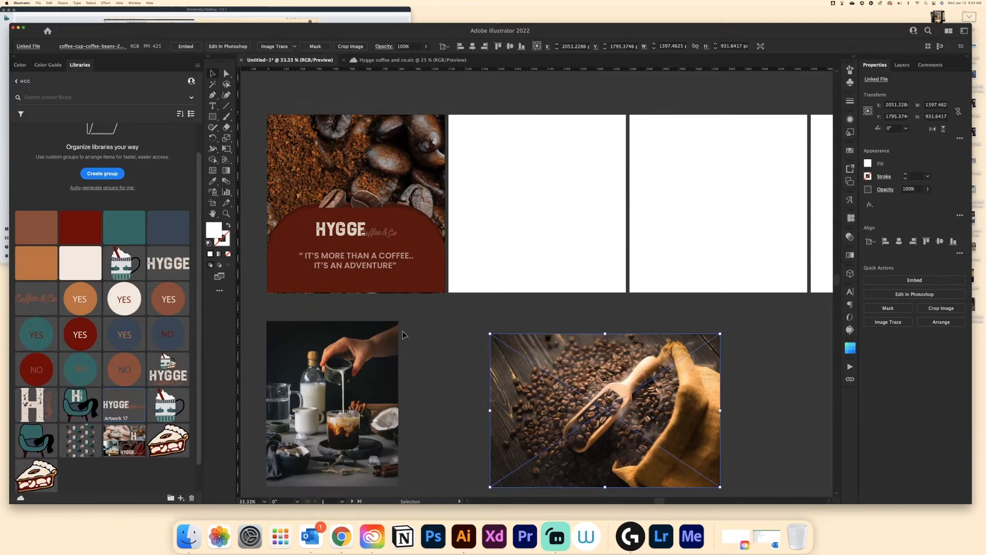
- Search Finder for hygge and open the HYGGE COFFEE AND CO folder
{"action": "left_click", "coordinate": [188, 537]}
{"action": "left_click", "coordinate": [606, 176]}
{"action": "type", "text": "hygge"}
{"action": "double_click", "coordinate": [407, 218]}
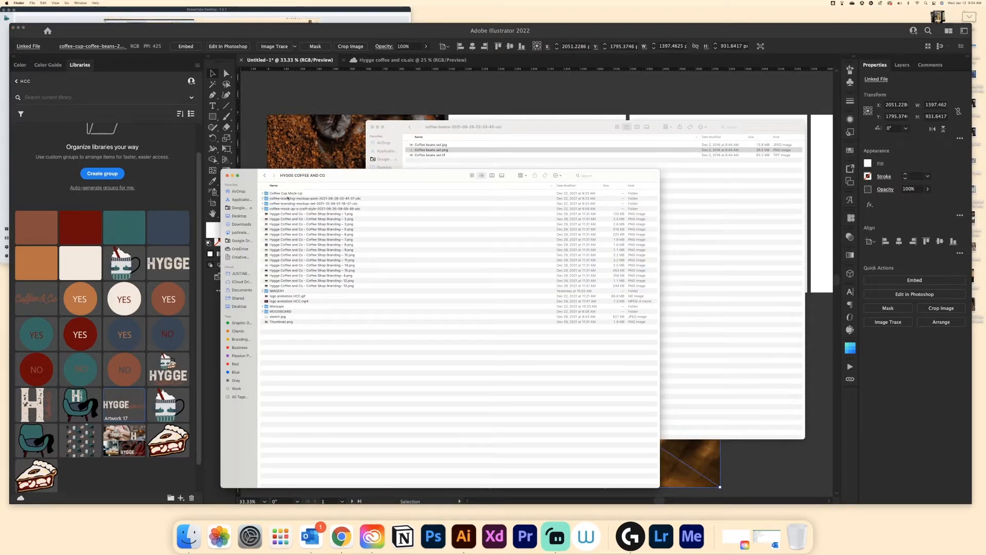
- Copy a coffee beans photo from the Hygge folder, paste it into the document and clip it with a rectangle on the third artboard
{"action": "double_click", "coordinate": [277, 307]}
{"action": "left_click", "coordinate": [273, 199]}
{"action": "key", "text": "super+c"}
{"action": "left_click", "coordinate": [566, 92]}
{"action": "key", "text": "super+v"}
{"action": "left_click_drag", "start_coordinate": [323, 157], "coordinate": [719, 411]}
{"action": "mouse_move", "coordinate": [770, 436]}
{"action": "left_mouse_down"}
{"action": "mouse_move", "coordinate": [483, 142]}
{"action": "mouse_move", "coordinate": [468, 156]}
{"action": "left_mouse_up"}
{"action": "left_click_drag", "start_coordinate": [737, 346], "coordinate": [665, 293]}
{"action": "key", "text": "m"}
{"action": "mouse_move", "coordinate": [448, 113]}
{"action": "left_mouse_down"}
{"action": "mouse_move", "coordinate": [557, 249]}
{"action": "mouse_move", "coordinate": [627, 292]}
{"action": "mouse_move", "coordinate": [515, 306]}
{"action": "mouse_move", "coordinate": [463, 276]}
{"action": "left_mouse_up"}
{"action": "key", "text": "v"}
{"action": "left_click", "coordinate": [429, 162], "text": "shift"}
{"action": "key", "text": "super+7"}
- Reshape the photo's mask into an arch on the third artboard's right half and clip the photo again
{"action": "left_click", "coordinate": [591, 309]}
{"action": "left_click_drag", "start_coordinate": [436, 390], "coordinate": [535, 182]}
{"action": "left_click_drag", "start_coordinate": [536, 182], "coordinate": [391, 318]}
{"action": "mouse_move", "coordinate": [461, 321]}
{"action": "left_mouse_down"}
{"action": "mouse_move", "coordinate": [451, 335]}
{"action": "mouse_move", "coordinate": [488, 310]}
{"action": "left_mouse_up"}
{"action": "left_click_drag", "start_coordinate": [574, 374], "coordinate": [612, 399]}
{"action": "left_click_drag", "start_coordinate": [514, 329], "coordinate": [507, 328]}
{"action": "left_click", "coordinate": [185, 46]}
{"action": "key", "text": "m"}
{"action": "mouse_move", "coordinate": [437, 220]}
{"action": "left_mouse_down"}
{"action": "mouse_move", "coordinate": [535, 398]}
{"action": "mouse_move", "coordinate": [487, 269]}
{"action": "left_mouse_up"}
{"action": "key", "text": "v"}
{"action": "left_click_drag", "start_coordinate": [363, 432], "coordinate": [478, 360]}
{"action": "key", "text": "super+7"}
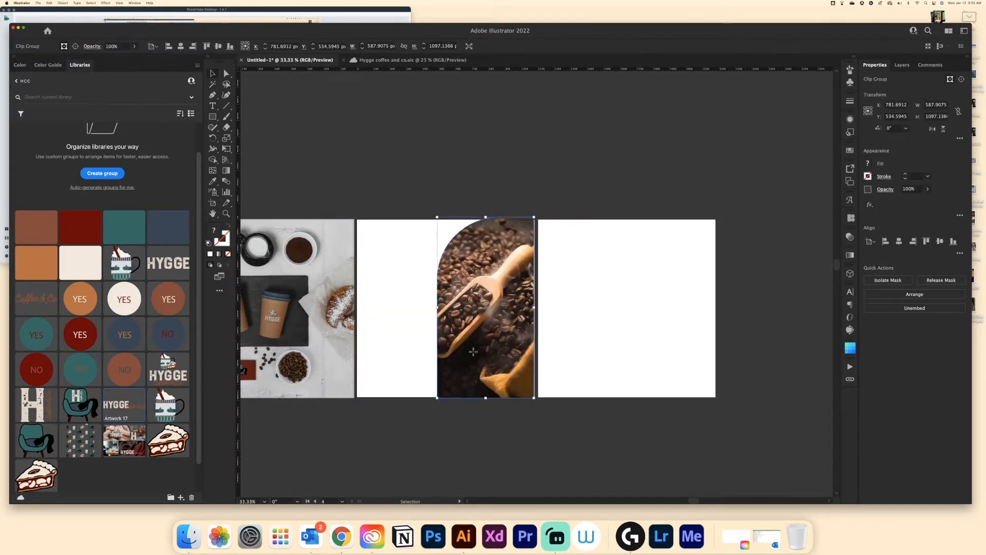
- Reposition the coffee beans photo inside its arch mask
{"action": "double_click", "coordinate": [487, 308]}
{"action": "left_click_drag", "start_coordinate": [606, 397], "coordinate": [640, 420]}
{"action": "double_click", "coordinate": [435, 461]}
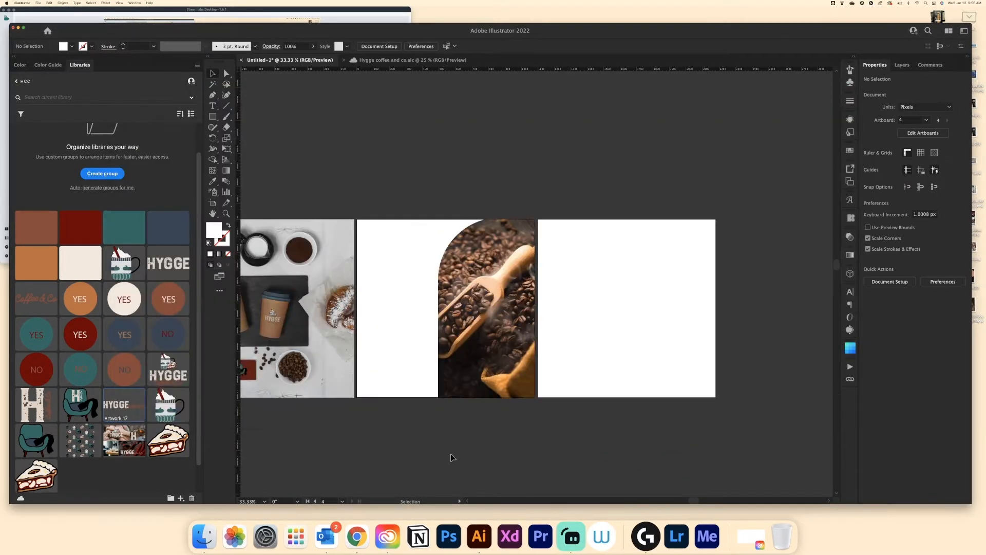
- Draw a rectangle covering the third artboard behind the photo and fill it with brown #844C3D
{"action": "key", "text": "m"}
{"action": "left_click_drag", "start_coordinate": [356, 218], "coordinate": [537, 403]}
{"action": "key", "text": "super+["}
{"action": "left_click_drag", "start_coordinate": [445, 218], "coordinate": [445, 220]}
{"action": "left_click_drag", "start_coordinate": [446, 401], "coordinate": [445, 398]}
{"action": "left_click", "coordinate": [36, 227]}
{"action": "left_click", "coordinate": [502, 312]}
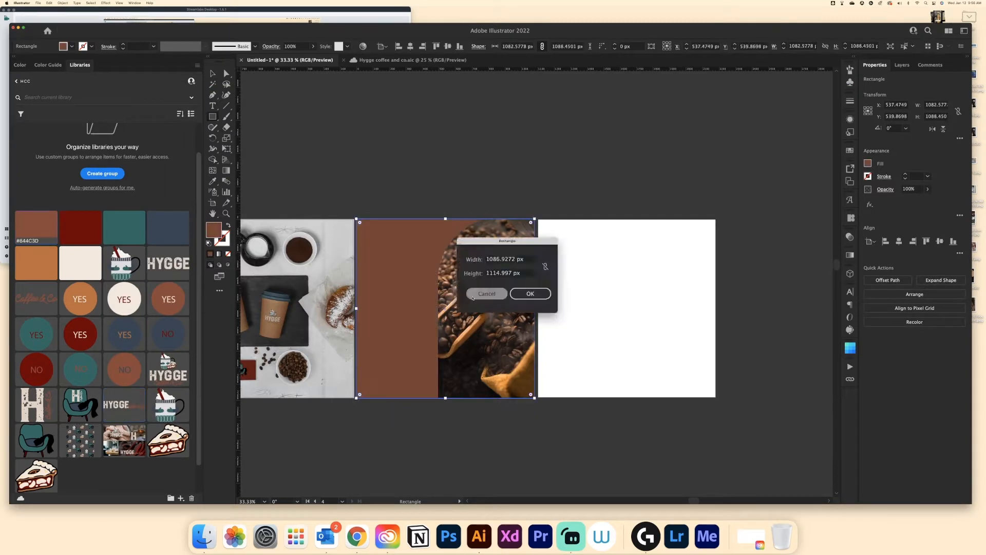
{"action": "left_click", "coordinate": [487, 293]}
{"action": "key", "text": "v"}
{"action": "left_click", "coordinate": [502, 312]}
{"action": "double_click", "coordinate": [223, 234]}
{"action": "left_click", "coordinate": [818, 138]}
{"action": "left_click", "coordinate": [463, 278]}
{"action": "double_click", "coordinate": [459, 275]}
{"action": "left_click", "coordinate": [457, 275]}
{"action": "key", "text": "Escape"}
{"action": "left_click", "coordinate": [503, 313]}
{"action": "key", "text": "super+alt+7"}
{"action": "left_click_drag", "start_coordinate": [585, 377], "coordinate": [605, 440]}
{"action": "key", "text": "super+z"}
{"action": "key", "text": "super+z"}
{"action": "mouse_move", "coordinate": [485, 312]}
{"action": "left_mouse_down"}
{"action": "mouse_move", "coordinate": [490, 340]}
{"action": "mouse_move", "coordinate": [486, 311]}
{"action": "left_mouse_up"}
- Add a drop shadow to the arch photo with X offset -14 px, Y offset -10 px and color 93030b
{"action": "left_click", "coordinate": [870, 205]}
{"action": "left_click", "coordinate": [929, 263]}
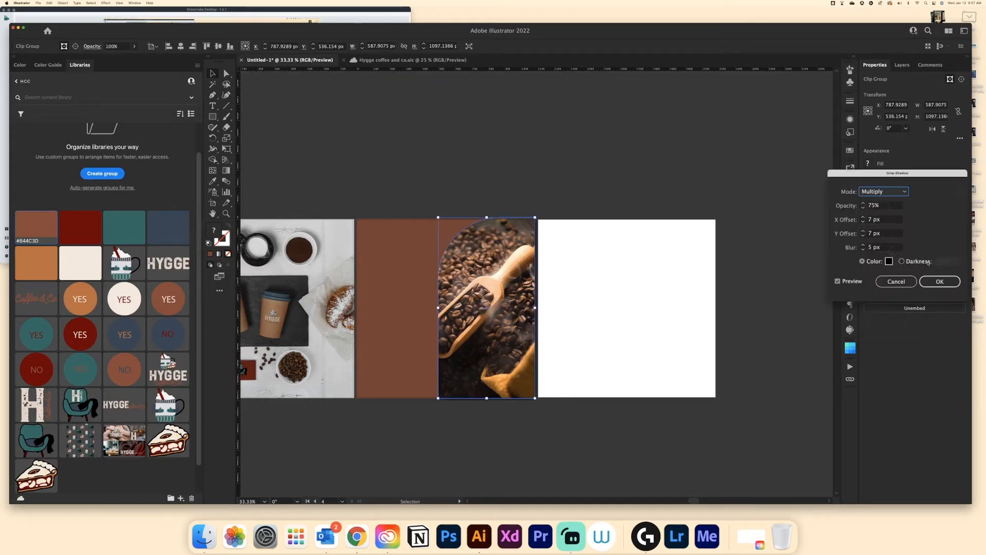
{"action": "double_click", "coordinate": [874, 219]}
{"action": "type", "text": "-14"}
{"action": "key", "text": "Tab"}
{"action": "type", "text": "-10"}
{"action": "left_click", "coordinate": [890, 261]}
{"action": "type", "text": "93030b"}
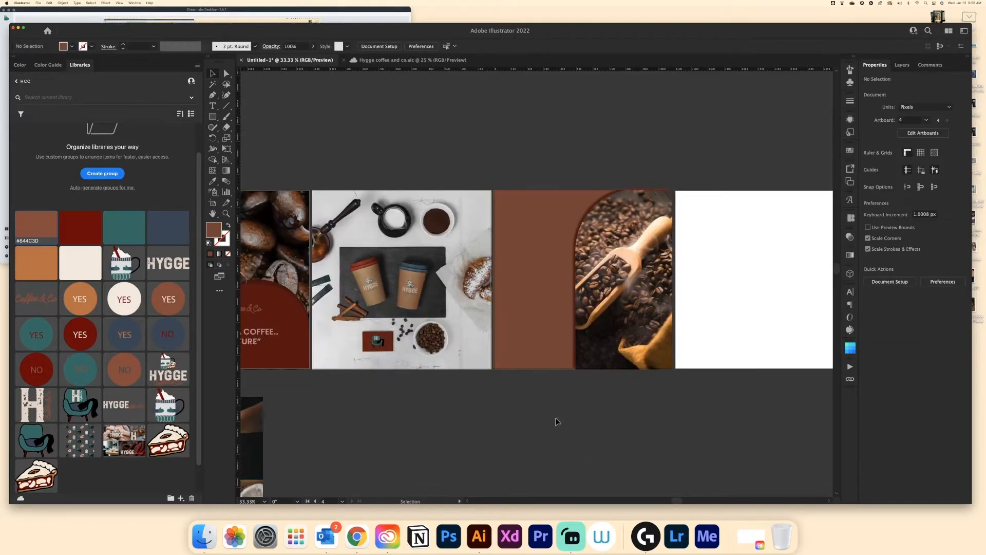
- Place the cup logo on the photo and the H logo on the brown panel from the library
{"action": "scroll", "coordinate": [534, 282], "scroll_direction": "right", "scroll_amount": 2}
{"action": "scroll", "coordinate": [534, 283], "scroll_direction": "left", "scroll_amount": 4}
{"action": "left_click_drag", "start_coordinate": [168, 404], "coordinate": [696, 326]}
{"action": "left_click_drag", "start_coordinate": [31, 404], "coordinate": [576, 211]}
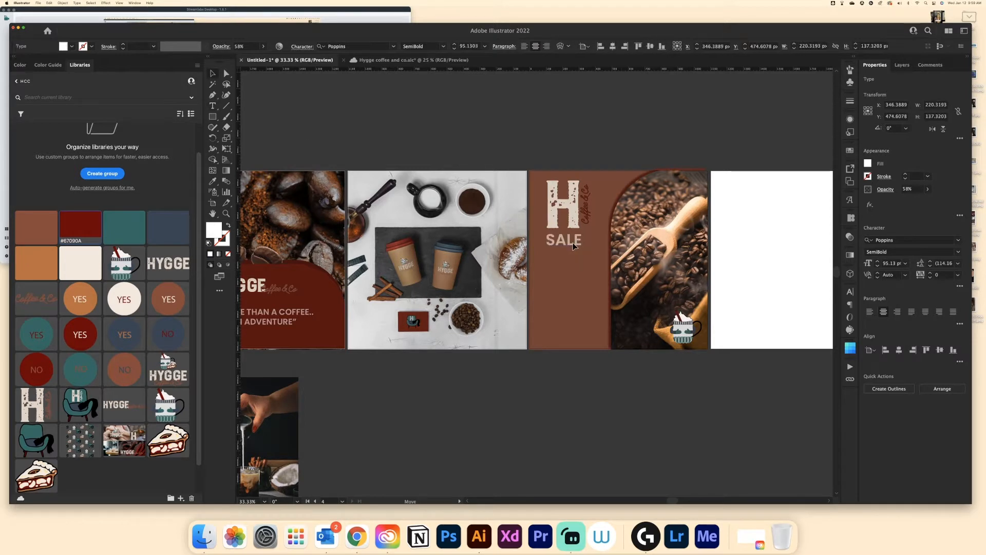
- Type the list "- VANILLA", "- HOT CHOCO", "- EXPRESSO" on three lines under SALE and left-align it
{"action": "left_click", "coordinate": [573, 377]}
{"action": "key", "text": "t"}
{"action": "left_click", "coordinate": [548, 266]}
{"action": "type", "text": "- VANILLA"}
{"action": "key", "text": "Return"}
{"action": "type", "text": "- HOT CH"}
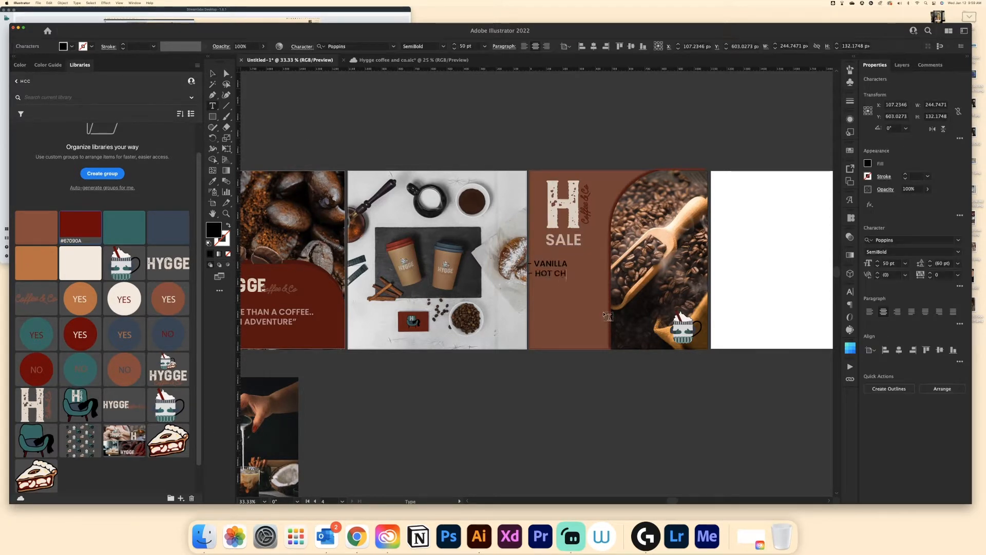
{"action": "type", "text": "OCO"}
{"action": "key", "text": "Return"}
{"action": "type", "text": "- EXPRESSO"}
{"action": "key", "text": "Escape"}
{"action": "key", "text": "super+shift+l"}
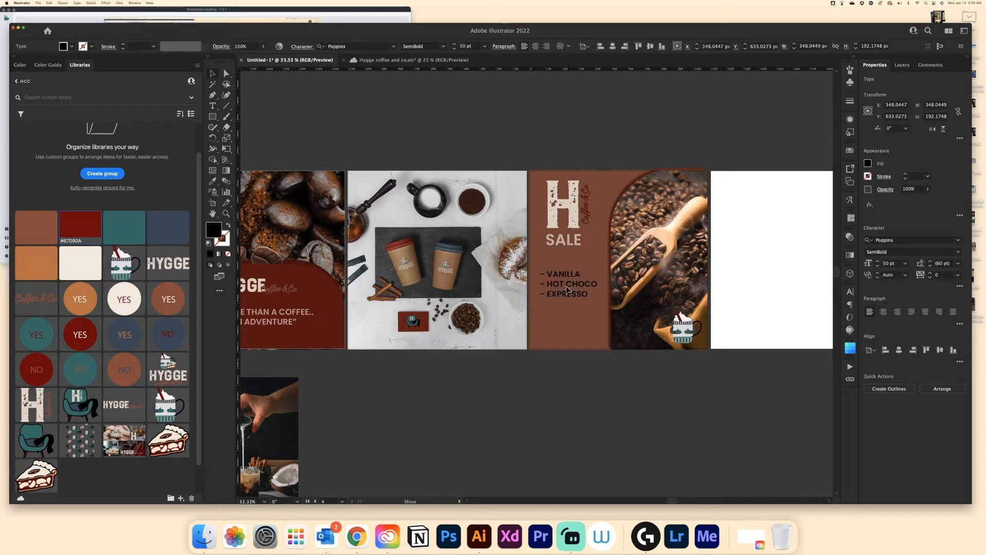
{"action": "left_click", "coordinate": [511, 438]}
{"action": "left_click", "coordinate": [213, 106]}
{"action": "left_click", "coordinate": [543, 332]}
{"action": "type", "text": "WWW.HCC.COM"}
{"action": "key", "text": "Escape"}
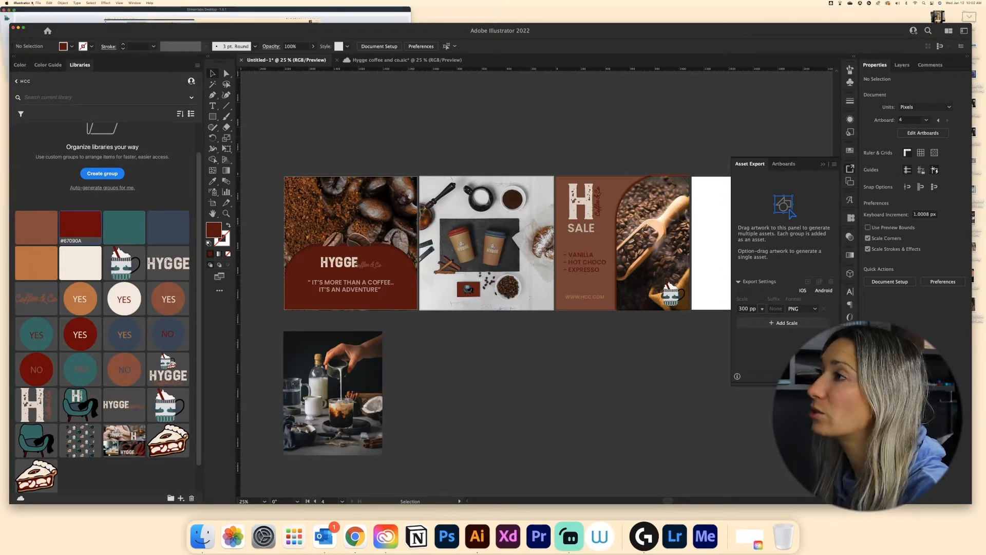
- Add the design's shapes, photos and logos to the Asset Export panel
{"action": "left_click", "coordinate": [130, 4]}
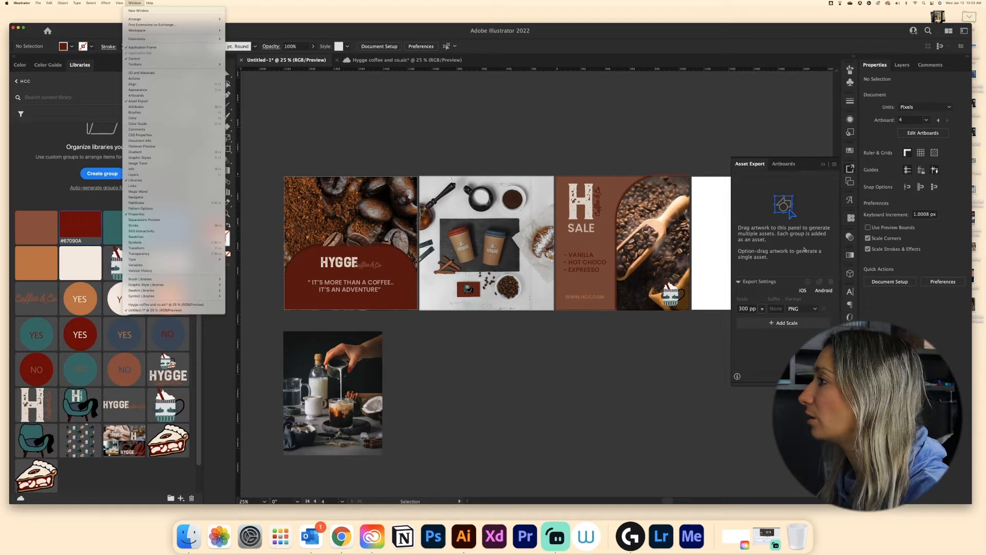
{"action": "left_click", "coordinate": [482, 341]}
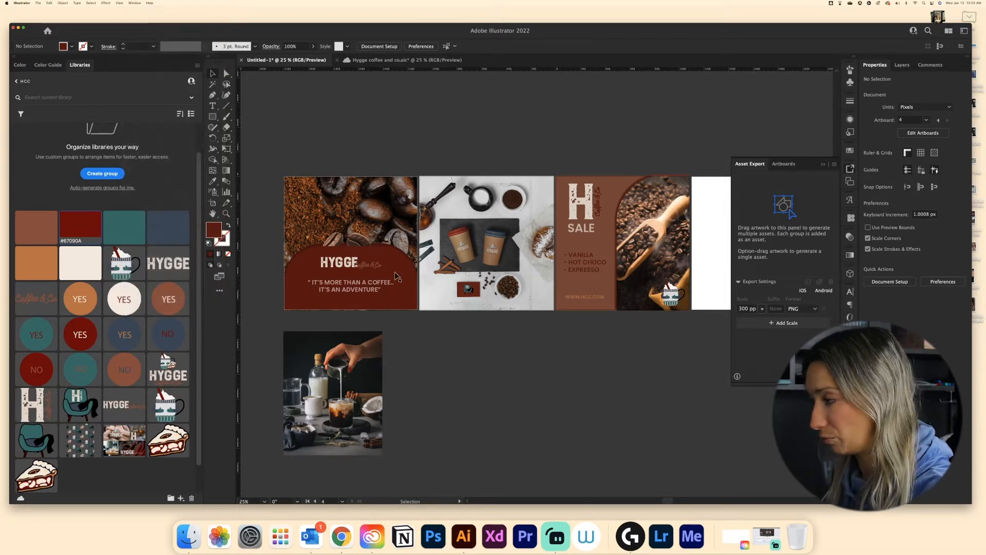
{"action": "left_click", "coordinate": [396, 276]}
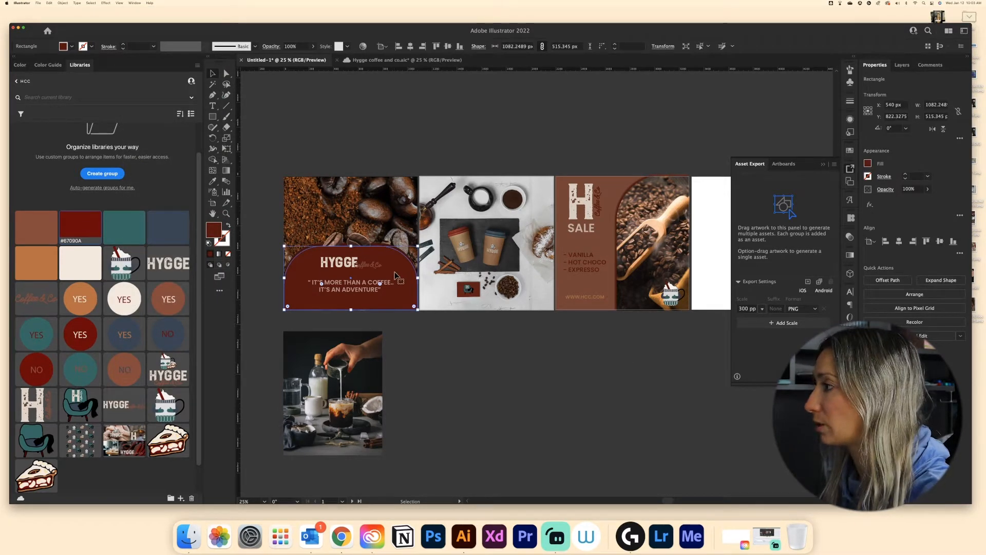
{"action": "left_click_drag", "start_coordinate": [396, 271], "coordinate": [789, 210]}
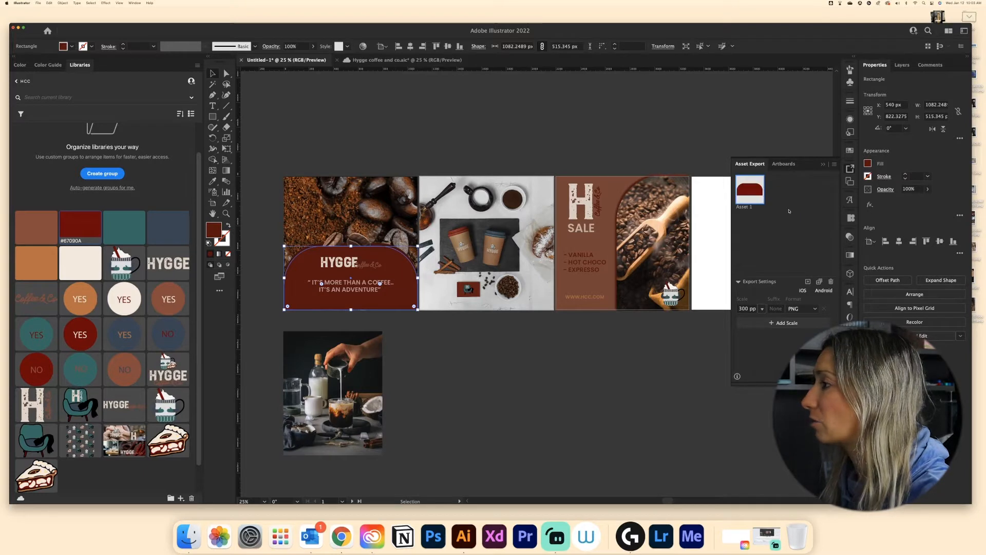
{"action": "left_click_drag", "start_coordinate": [385, 249], "coordinate": [781, 217]}
{"action": "left_click", "coordinate": [457, 332]}
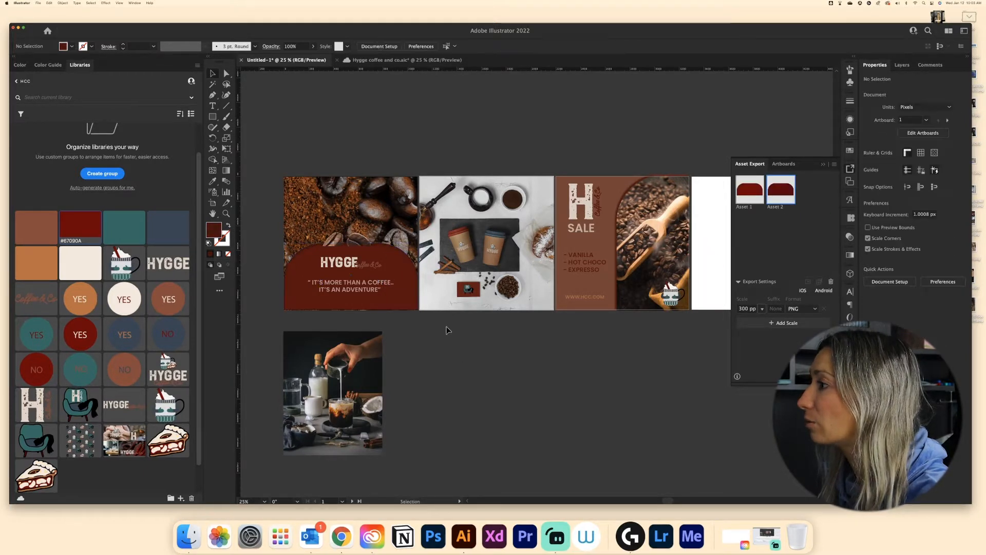
{"action": "left_click_drag", "start_coordinate": [335, 241], "coordinate": [781, 227]}
{"action": "left_click_drag", "start_coordinate": [371, 245], "coordinate": [741, 249]}
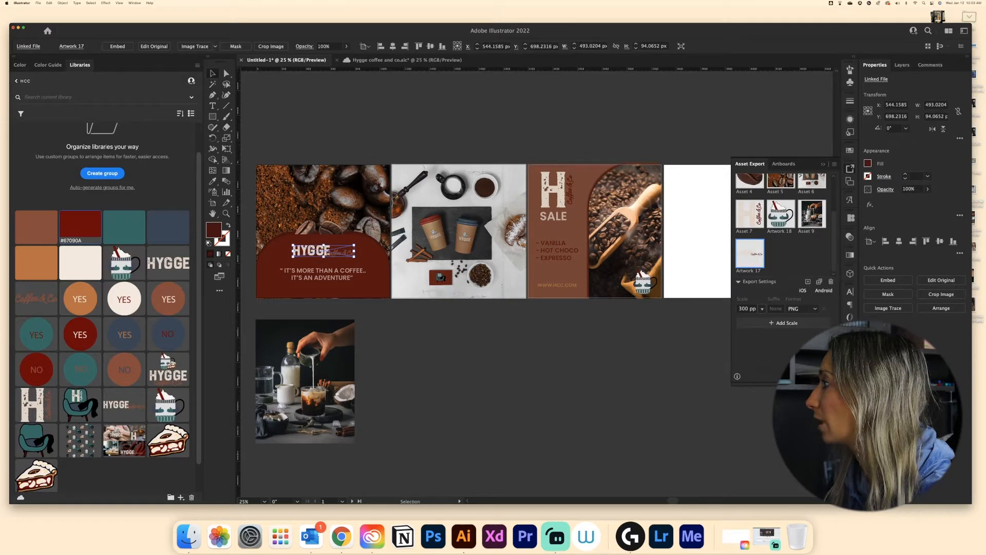
- Select all assets in the Asset Export panel and export them
{"action": "left_click", "coordinate": [803, 257]}
{"action": "left_click", "coordinate": [751, 255]}
{"action": "left_click", "coordinate": [812, 218], "text": "shift"}
{"action": "left_click", "coordinate": [782, 218], "text": "shift"}
{"action": "left_click", "coordinate": [753, 218], "text": "shift"}
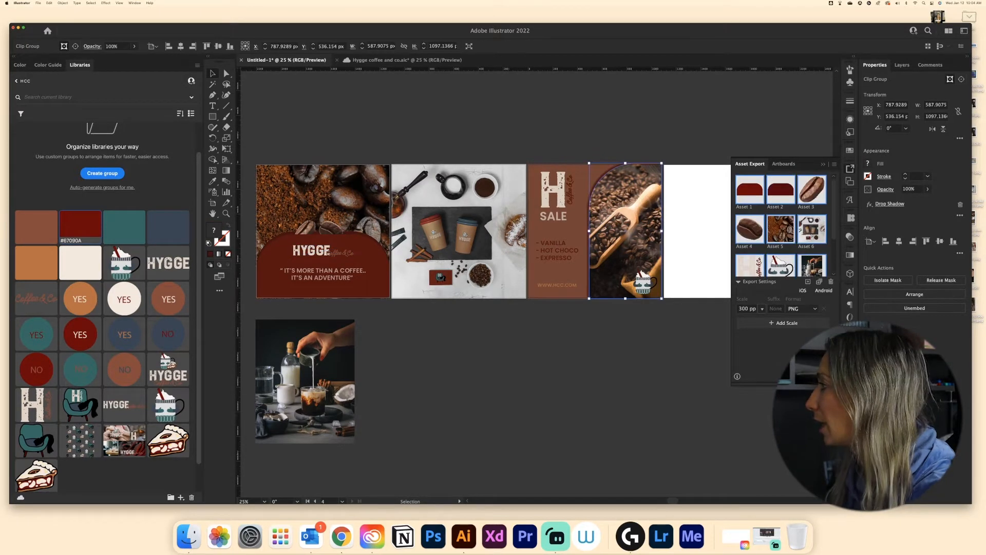
{"action": "left_click", "coordinate": [815, 376]}
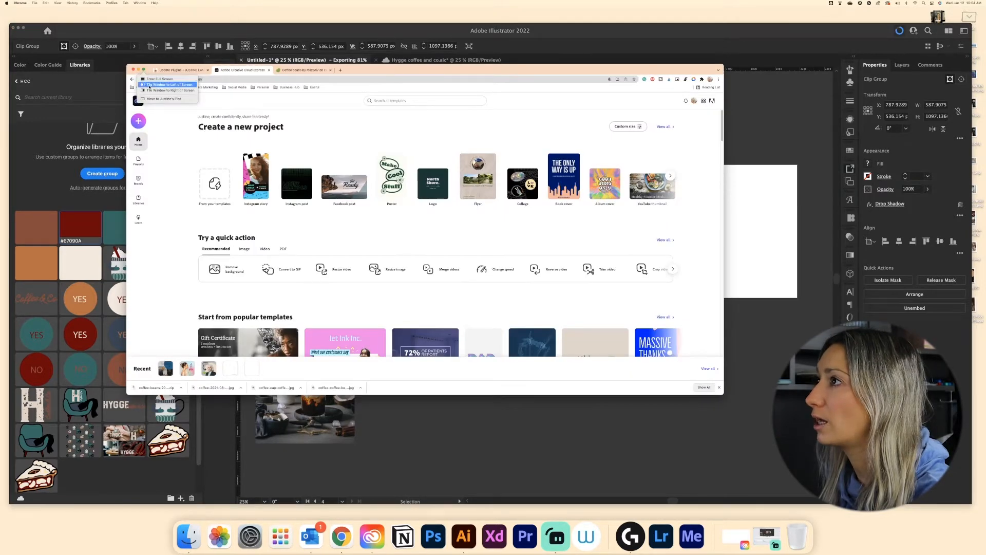
- Switch to Adobe Creative Cloud Express in the browser, expand it to full screen and start a new Instagram post
{"action": "left_click", "coordinate": [159, 79]}
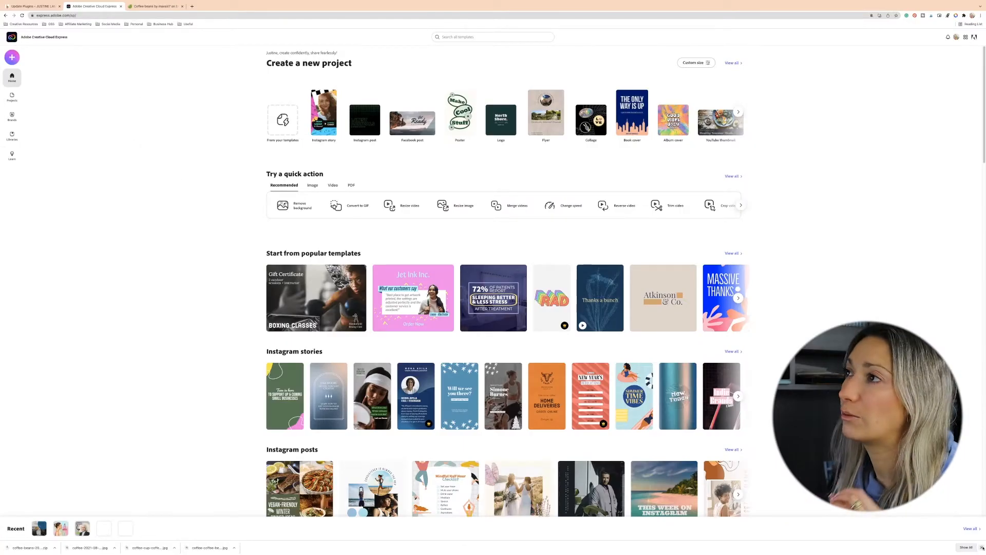
{"action": "left_click", "coordinate": [982, 550]}
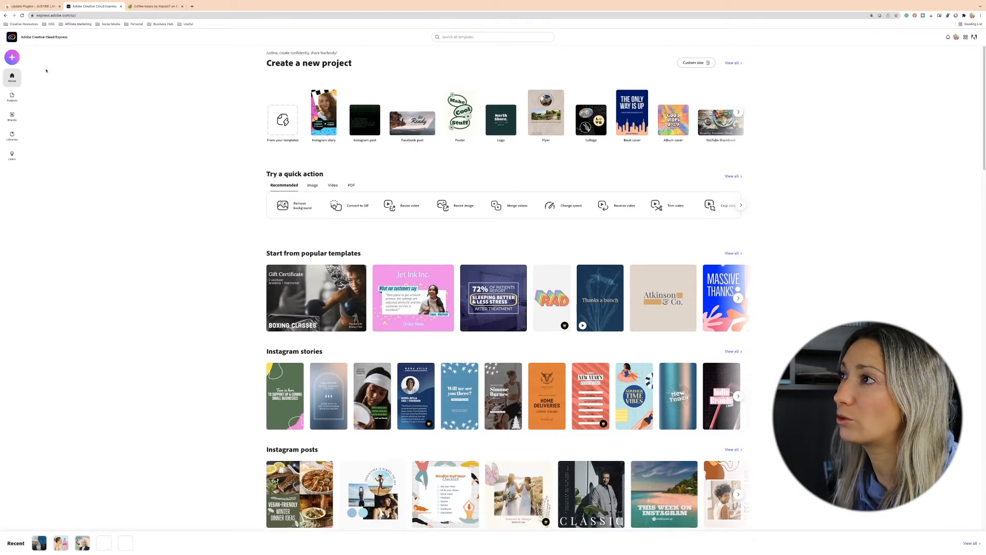
{"action": "left_click", "coordinate": [12, 58]}
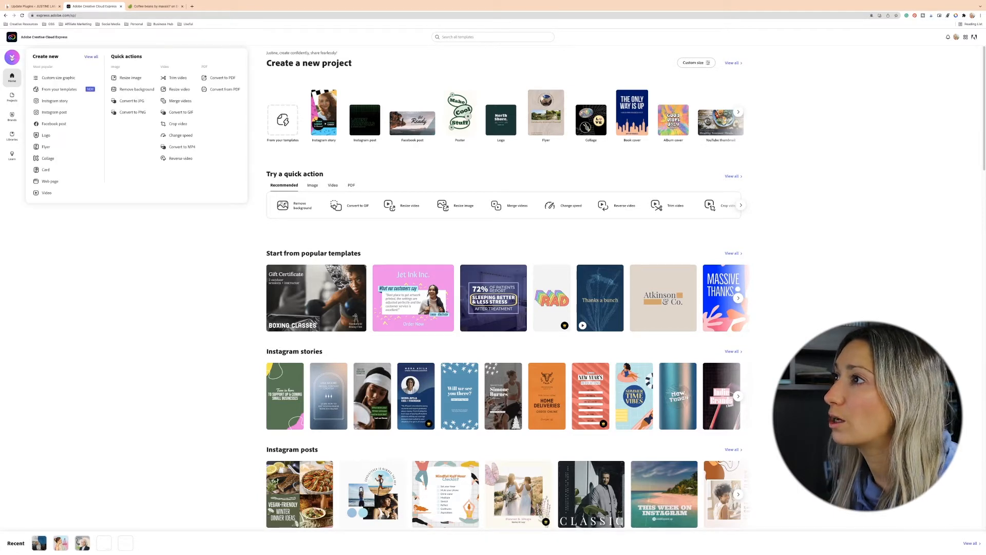
{"action": "left_click", "coordinate": [55, 113]}
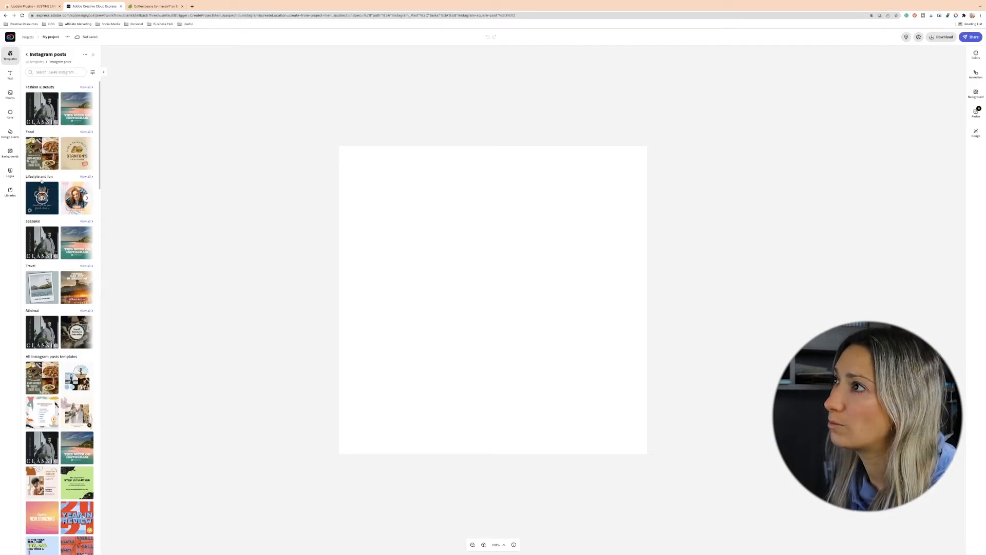
- Open the photo upload dialog and navigate to the exported assets folder
{"action": "left_click", "coordinate": [9, 95]}
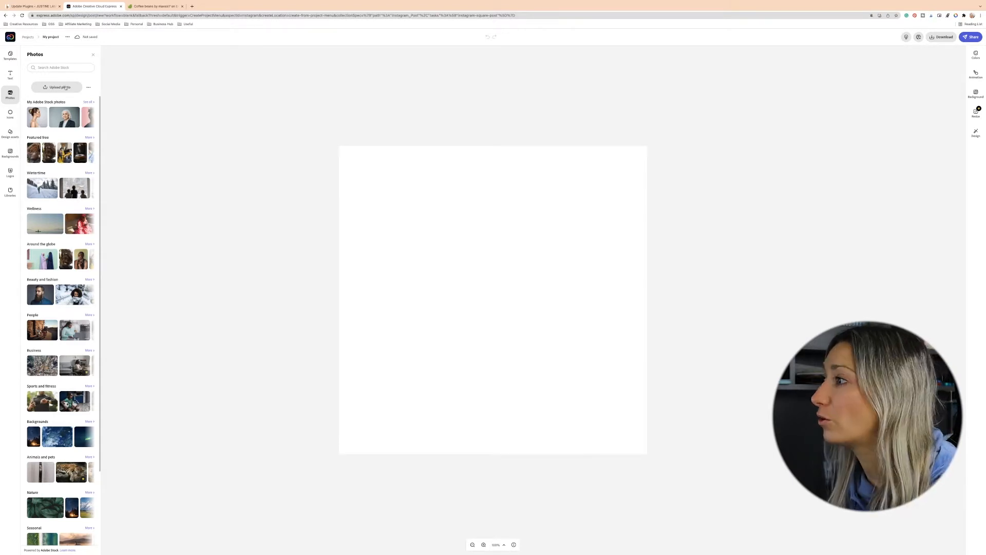
{"action": "left_click", "coordinate": [65, 88]}
{"action": "double_click", "coordinate": [288, 267]}
{"action": "left_click", "coordinate": [285, 231]}
{"action": "mouse_move", "coordinate": [286, 231]}
{"action": "left_mouse_down"}
{"action": "mouse_move", "coordinate": [288, 302]}
{"action": "mouse_move", "coordinate": [289, 239]}
{"action": "left_mouse_up"}
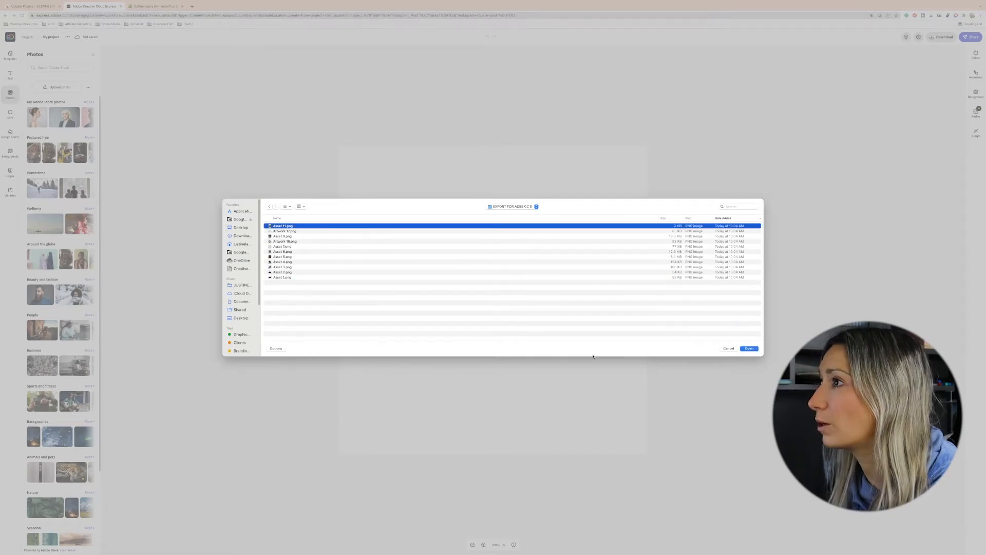
{"action": "key", "text": "Return"}
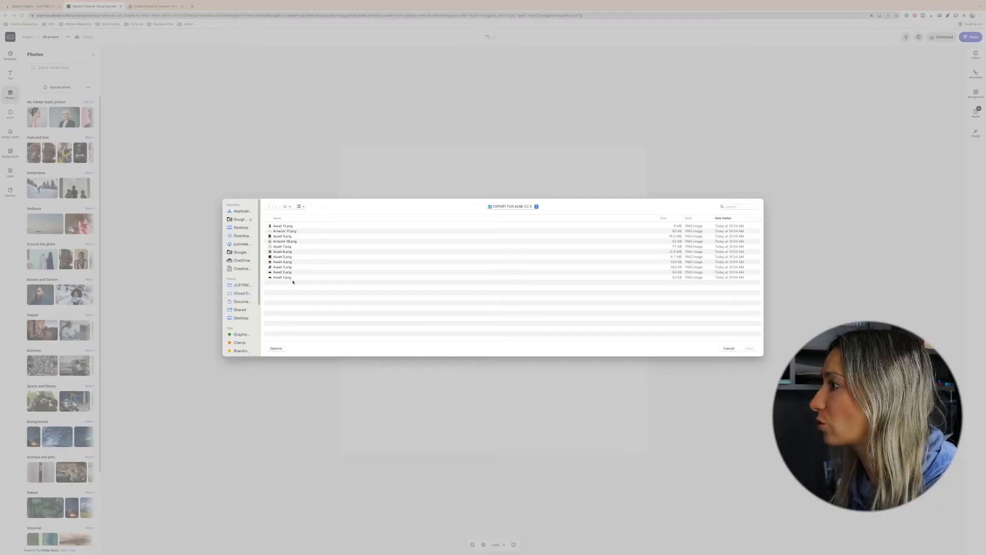
- Preview the exported assets and upload the coffee grounds image to the post
{"action": "left_click", "coordinate": [292, 280]}
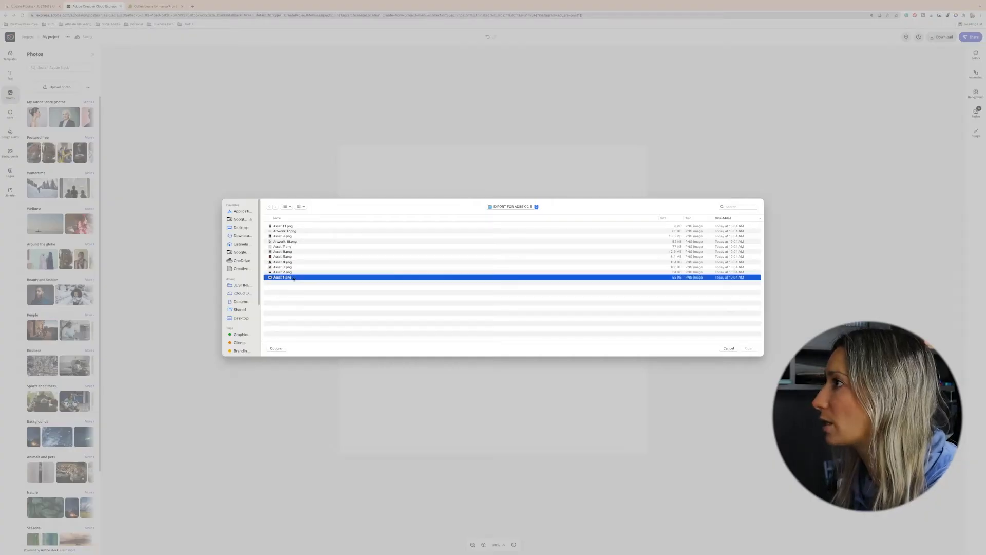
{"action": "key", "text": "space"}
{"action": "key", "text": "Up"}
{"action": "key", "text": "Up"}
{"action": "key", "text": "Up"}
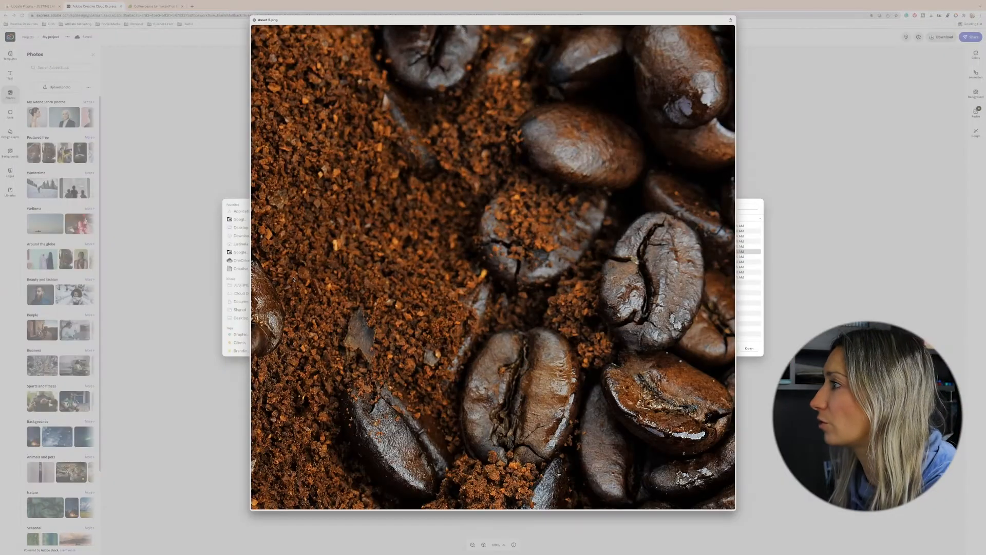
{"action": "key", "text": "Up"}
{"action": "key", "text": "Down"}
{"action": "key", "text": "space"}
{"action": "key", "text": "Return"}
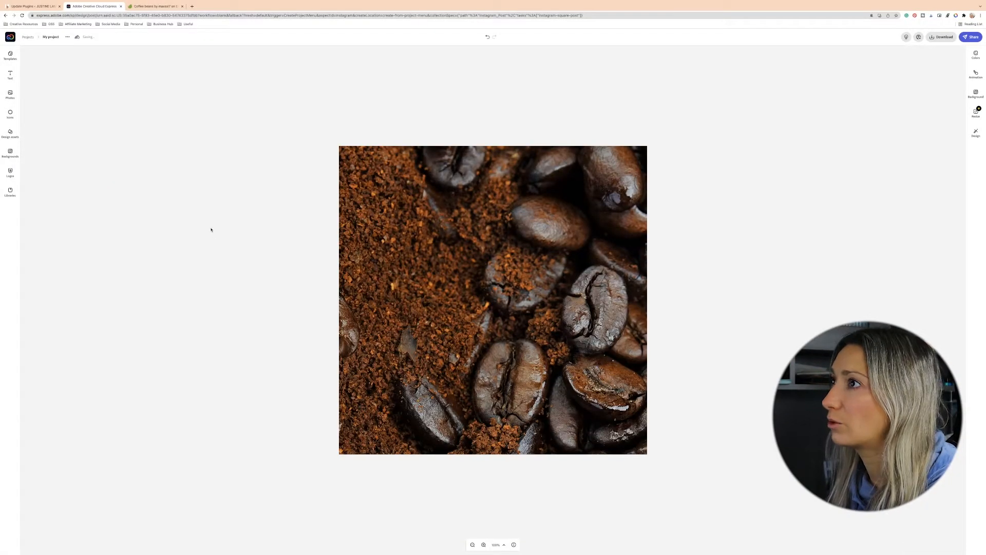
- Open the HCC library in the Libraries panel
{"action": "left_click", "coordinate": [10, 94]}
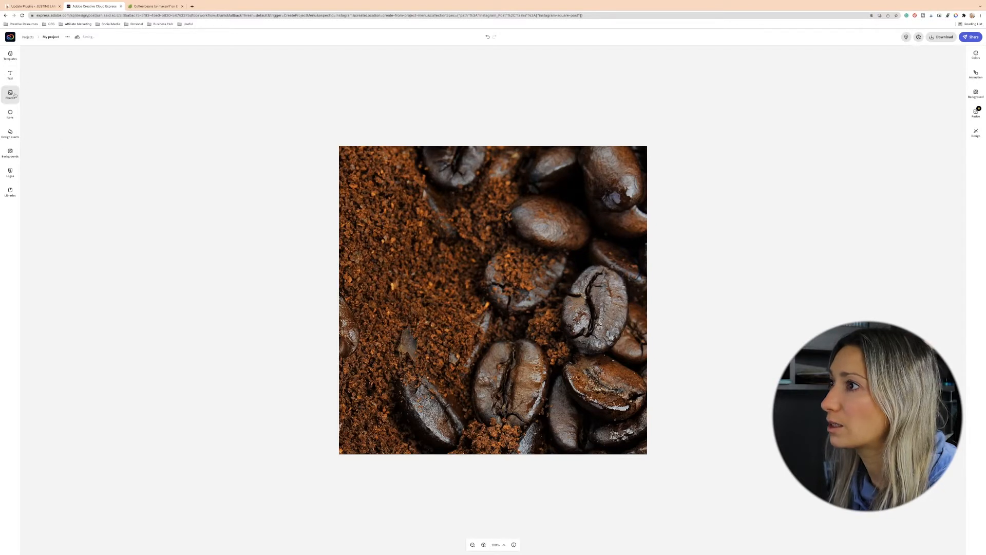
{"action": "left_click", "coordinate": [10, 191]}
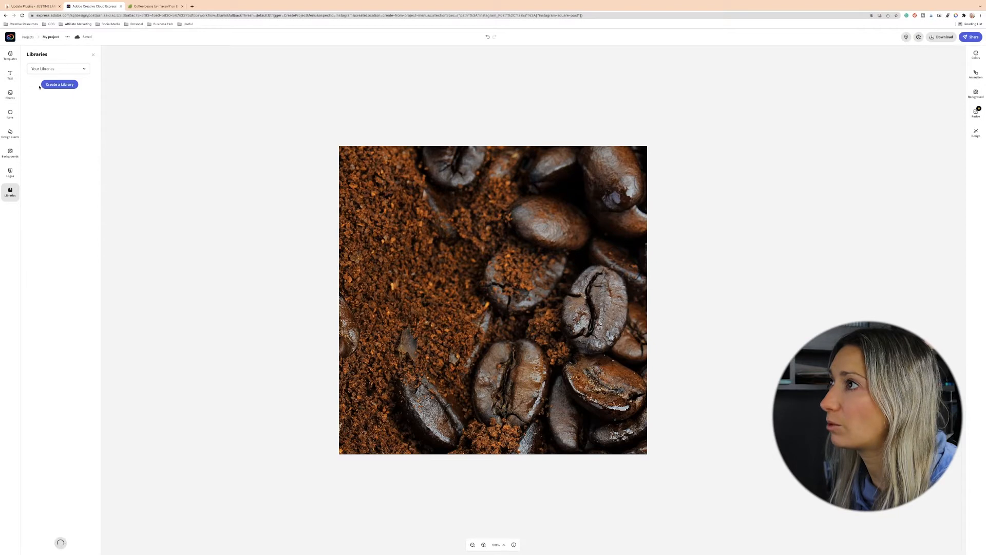
{"action": "left_click", "coordinate": [83, 69]}
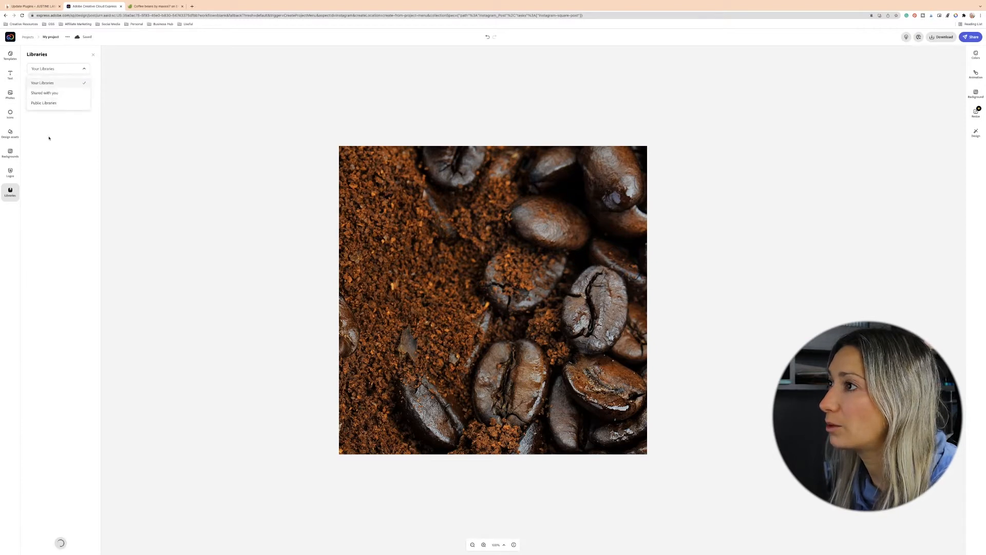
{"action": "left_click", "coordinate": [50, 223]}
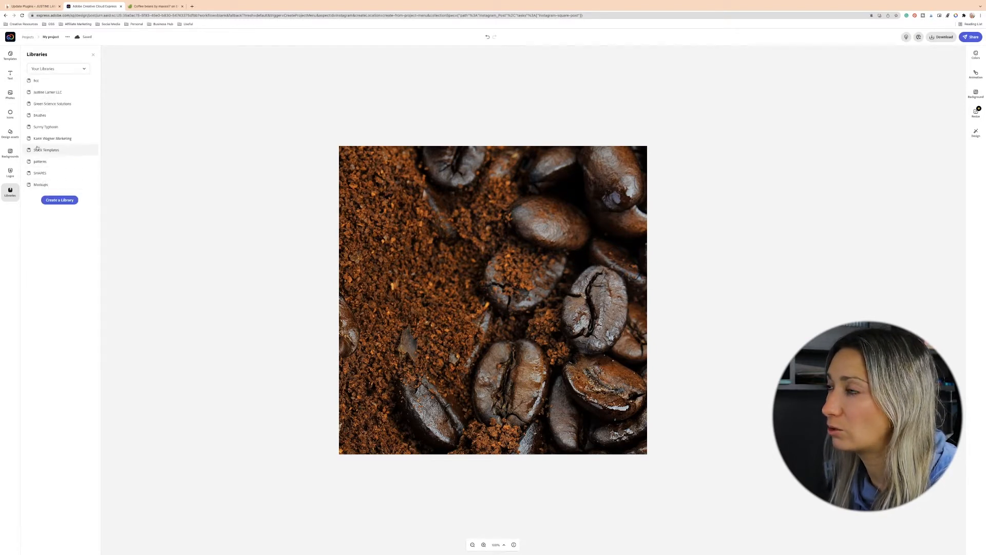
{"action": "left_click", "coordinate": [42, 83]}
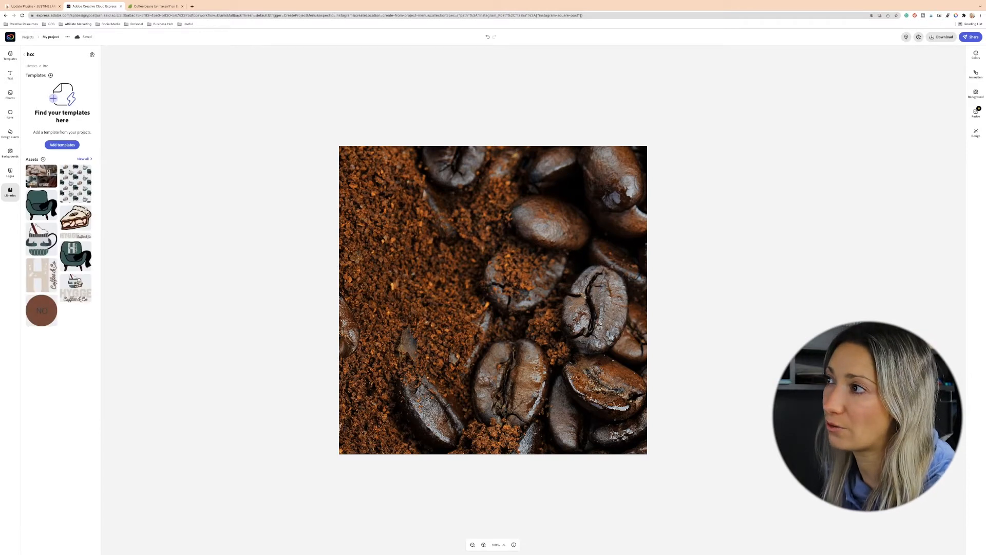
{"action": "left_click", "coordinate": [75, 219]}
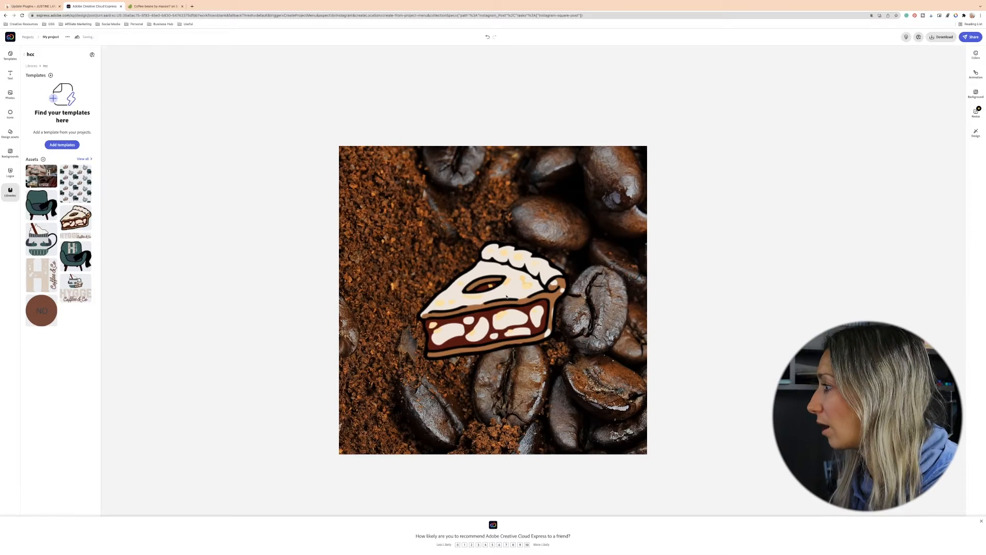
{"action": "left_click", "coordinate": [507, 297]}
{"action": "key", "text": "Delete"}
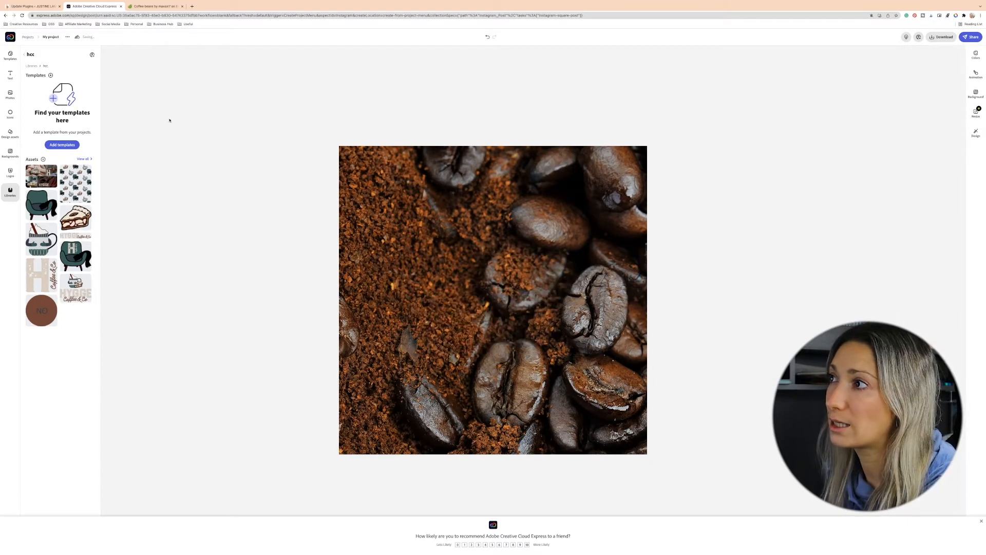
- Upload the Asset 1.png export to the post
{"action": "left_click", "coordinate": [11, 94]}
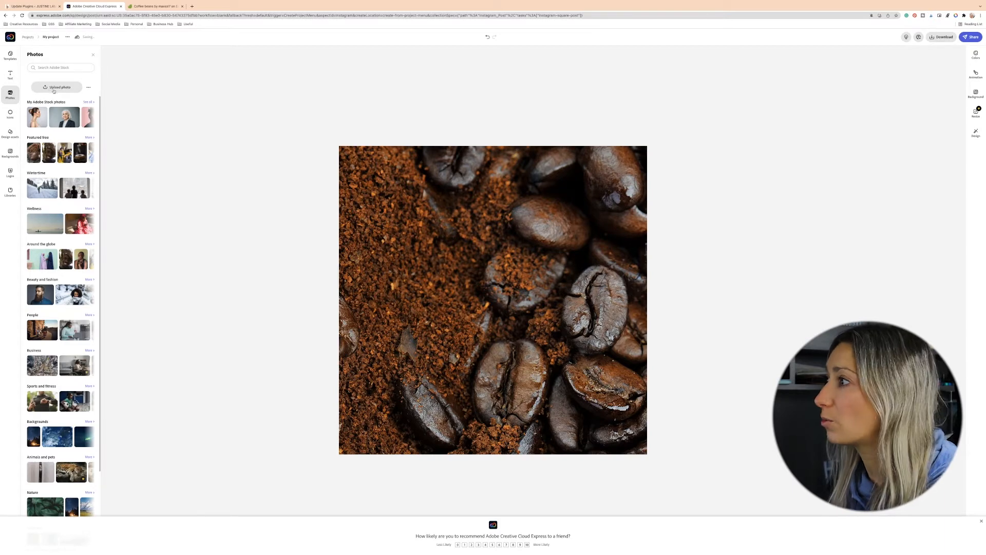
{"action": "left_click", "coordinate": [51, 87]}
{"action": "left_click", "coordinate": [375, 277]}
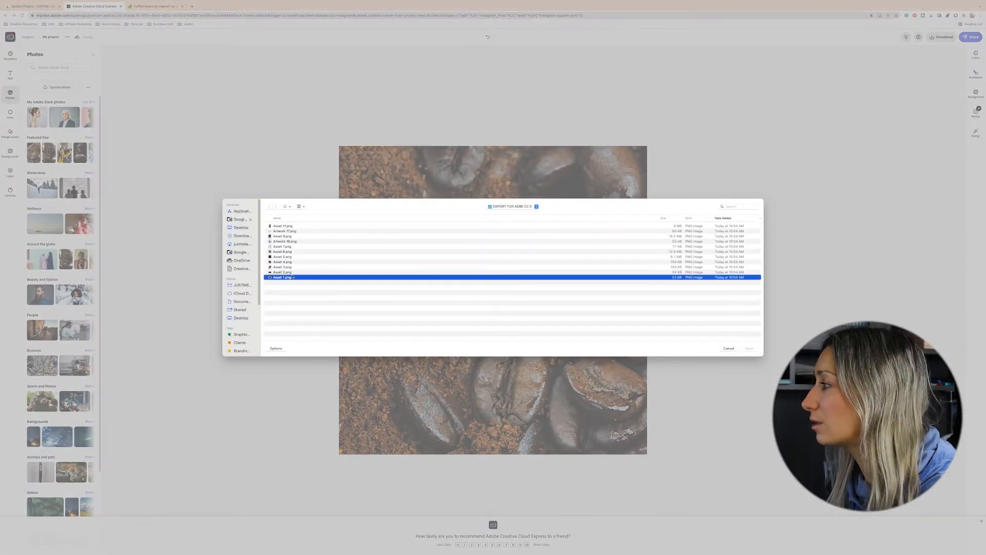
{"action": "left_click", "coordinate": [749, 349]}
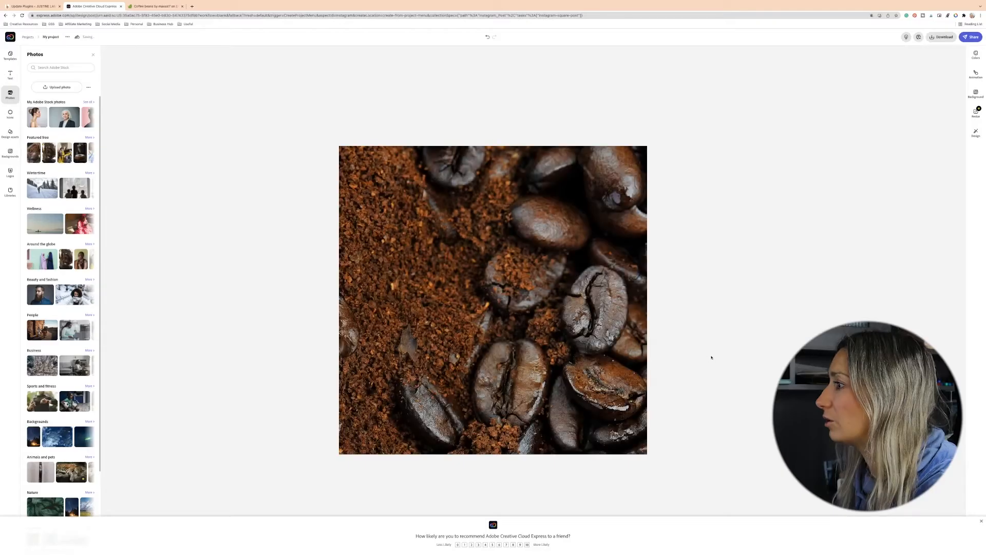
- Resize the Asset 1 arch shape so it spans the lower part of the post
{"action": "left_click_drag", "start_coordinate": [543, 352], "coordinate": [687, 418]}
{"action": "left_click_drag", "start_coordinate": [586, 357], "coordinate": [571, 395]}
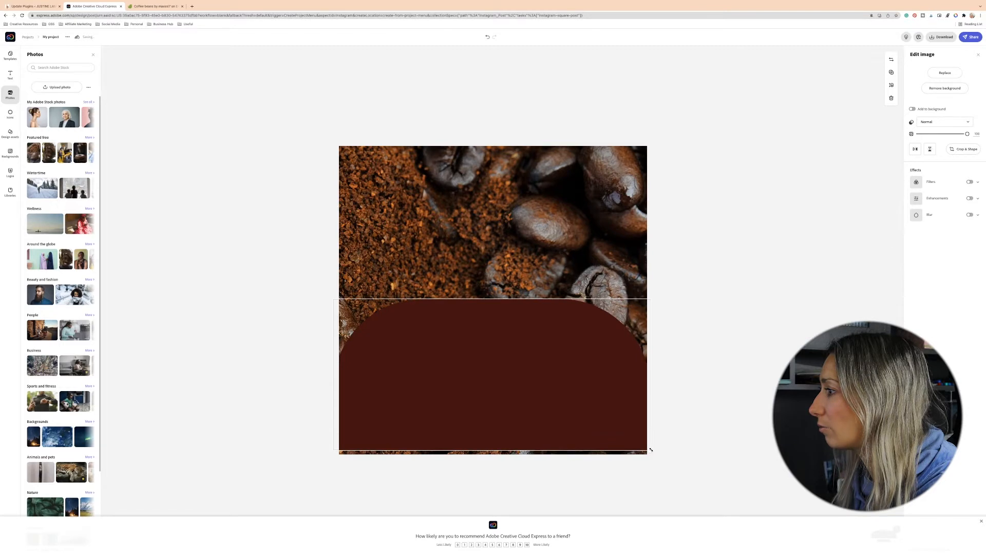
{"action": "left_click_drag", "start_coordinate": [596, 414], "coordinate": [599, 425]}
{"action": "left_click", "coordinate": [300, 337]}
- Turn on enhancements for the arch shape and nudge its brightness slightly
{"action": "mouse_move", "coordinate": [375, 554]}
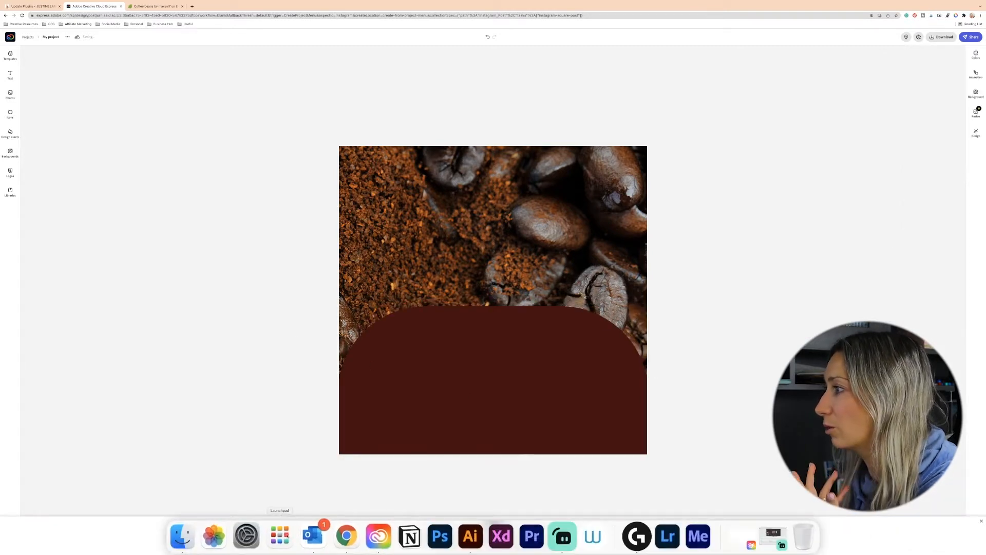
{"action": "left_click", "coordinate": [456, 341]}
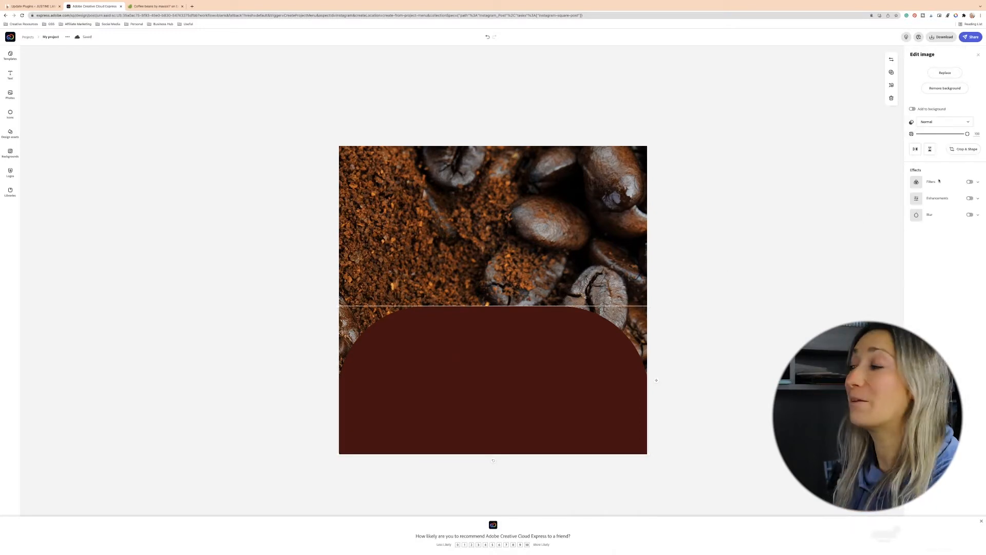
{"action": "left_click", "coordinate": [977, 200]}
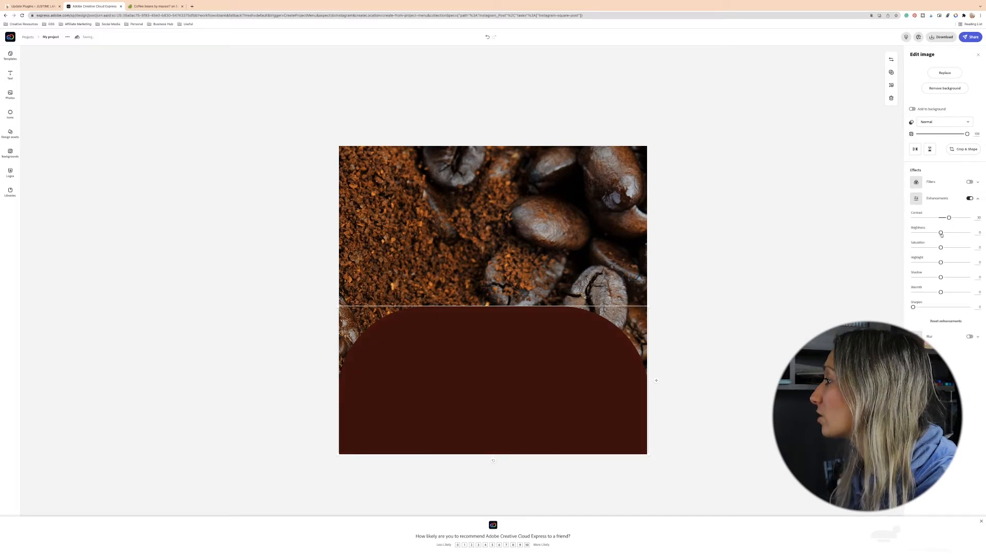
{"action": "mouse_move", "coordinate": [944, 248]}
{"action": "left_mouse_down"}
{"action": "mouse_move", "coordinate": [926, 248]}
{"action": "mouse_move", "coordinate": [943, 250]}
{"action": "left_mouse_up"}
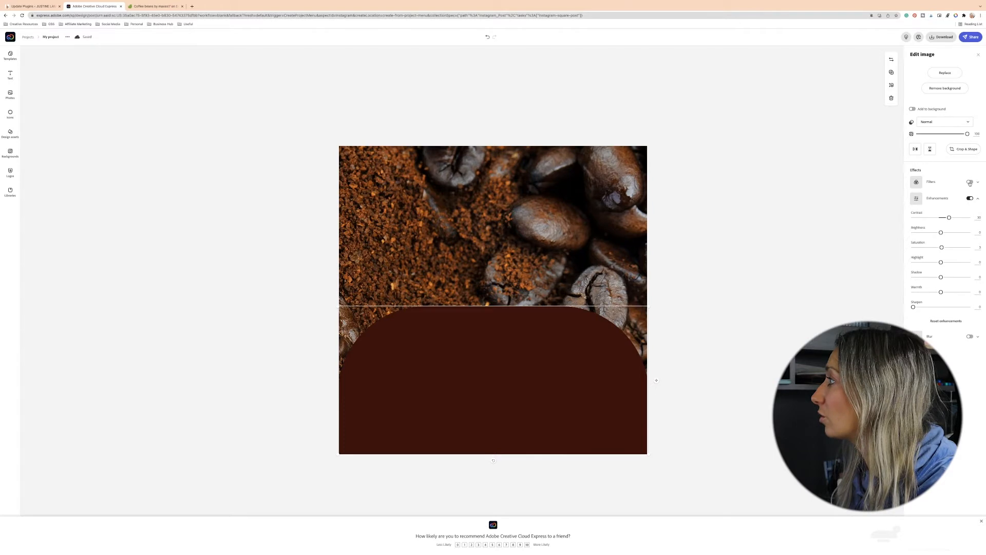
- Try duotone colours and filter presets on the arch shape, switching filters off again
{"action": "left_click", "coordinate": [970, 182]}
{"action": "left_click", "coordinate": [951, 280]}
{"action": "left_click", "coordinate": [913, 241]}
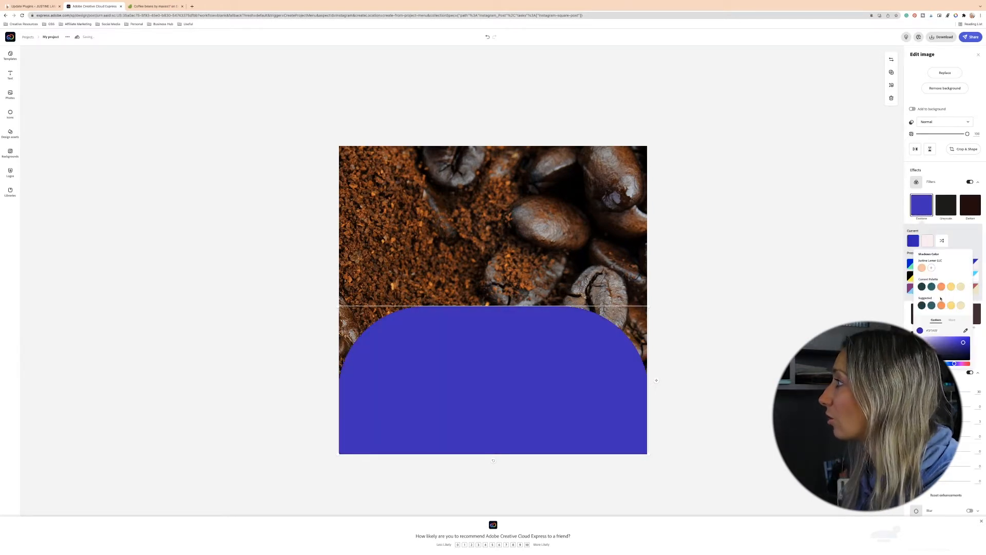
{"action": "left_click", "coordinate": [889, 288]}
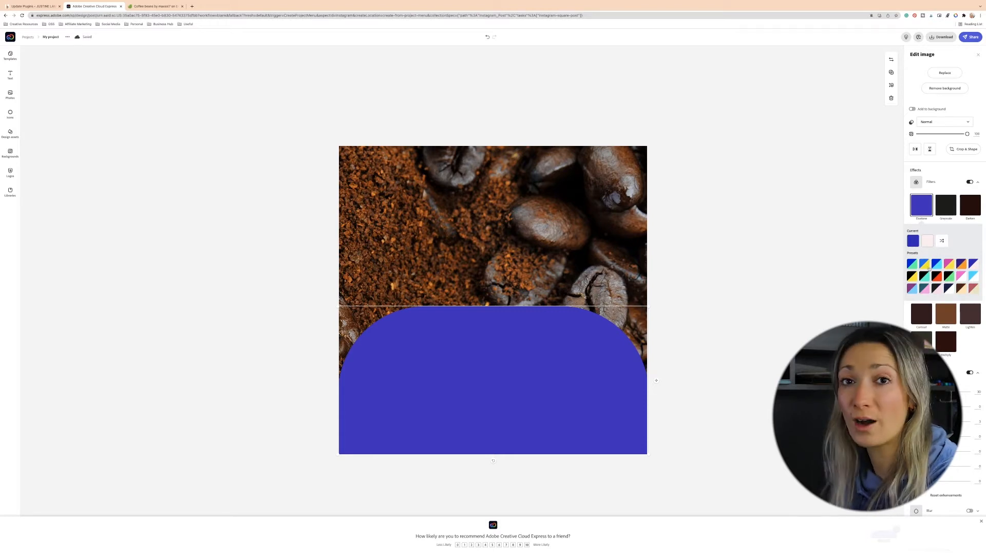
{"action": "left_click", "coordinate": [936, 263]}
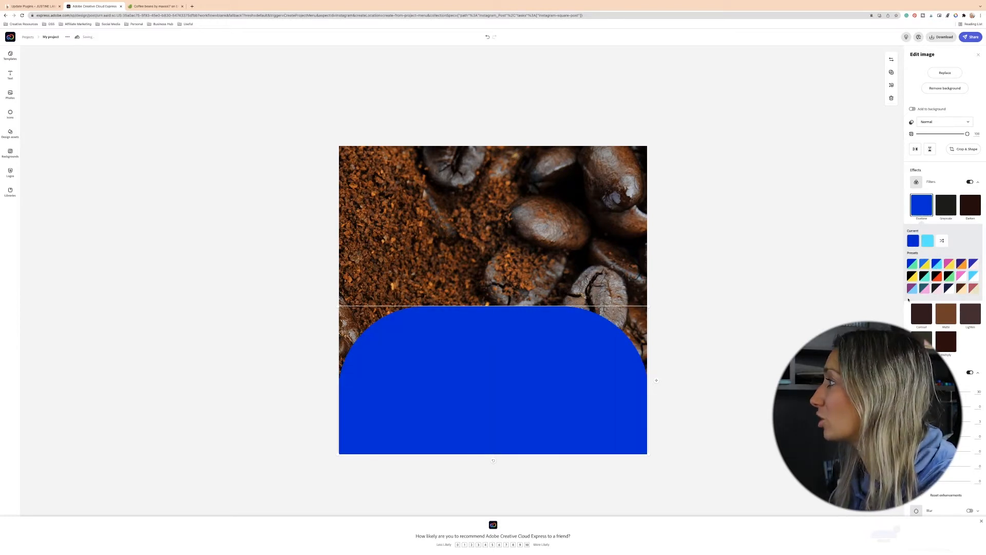
{"action": "left_click", "coordinate": [927, 290]}
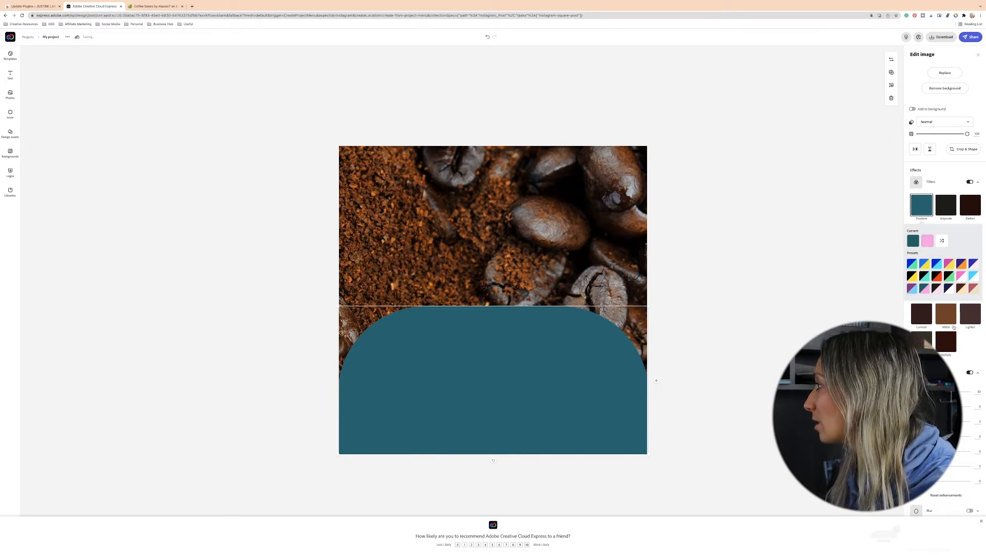
{"action": "left_click", "coordinate": [943, 343]}
{"action": "left_click", "coordinate": [946, 206]}
{"action": "left_click", "coordinate": [946, 232]}
{"action": "left_click", "coordinate": [922, 233]}
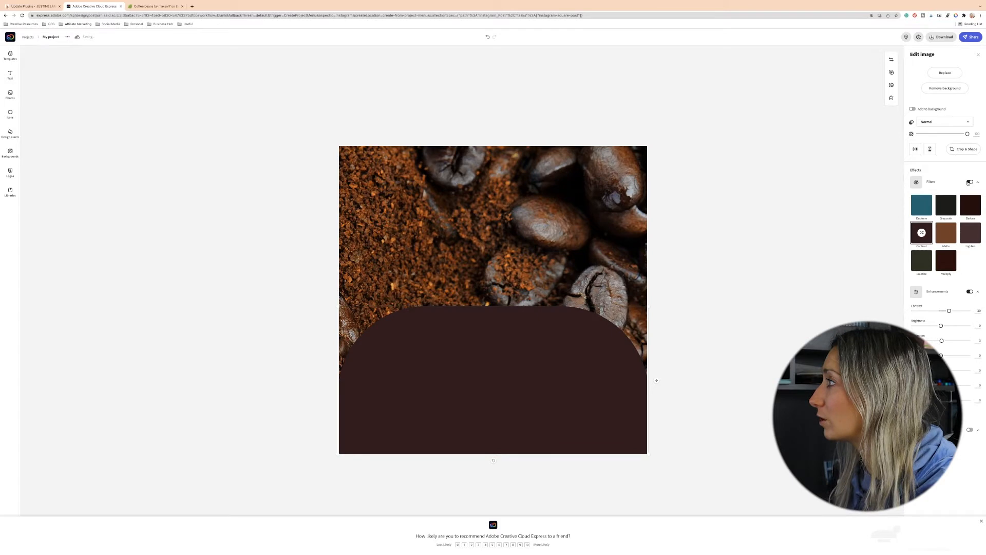
{"action": "left_click", "coordinate": [971, 183]}
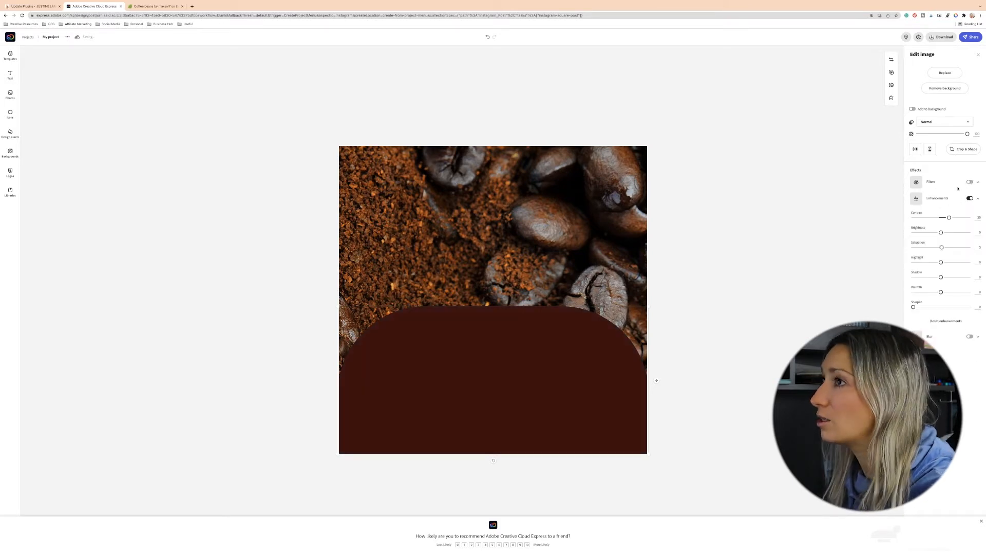
- Upload another exported arch asset and align it over the existing arch shape
{"action": "left_click", "coordinate": [203, 220]}
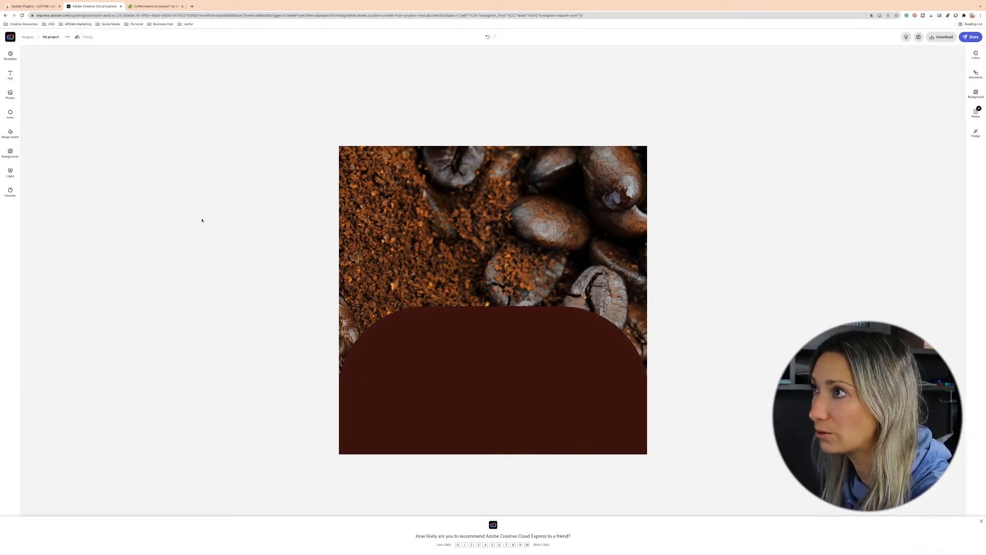
{"action": "left_click", "coordinate": [10, 95]}
{"action": "left_click", "coordinate": [58, 87]}
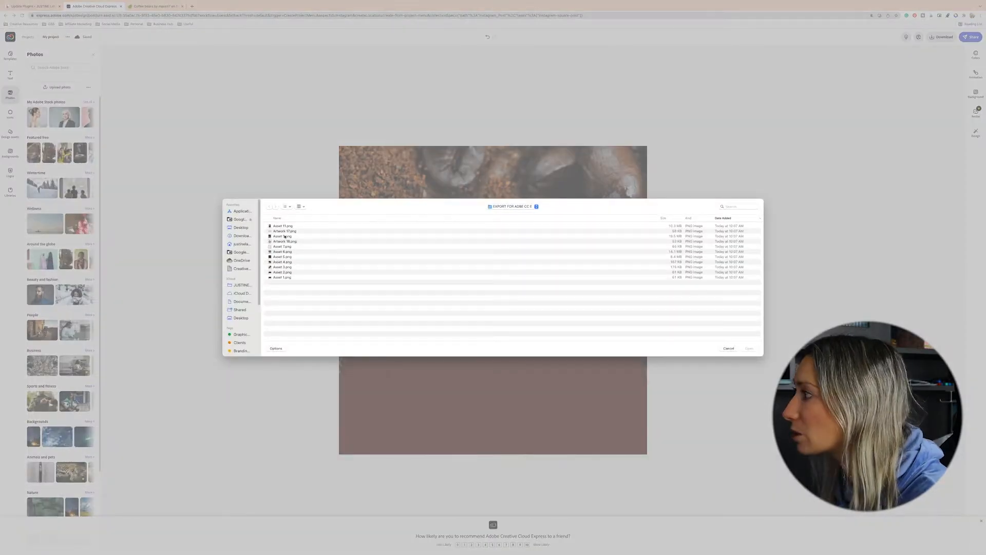
{"action": "double_click", "coordinate": [283, 272]}
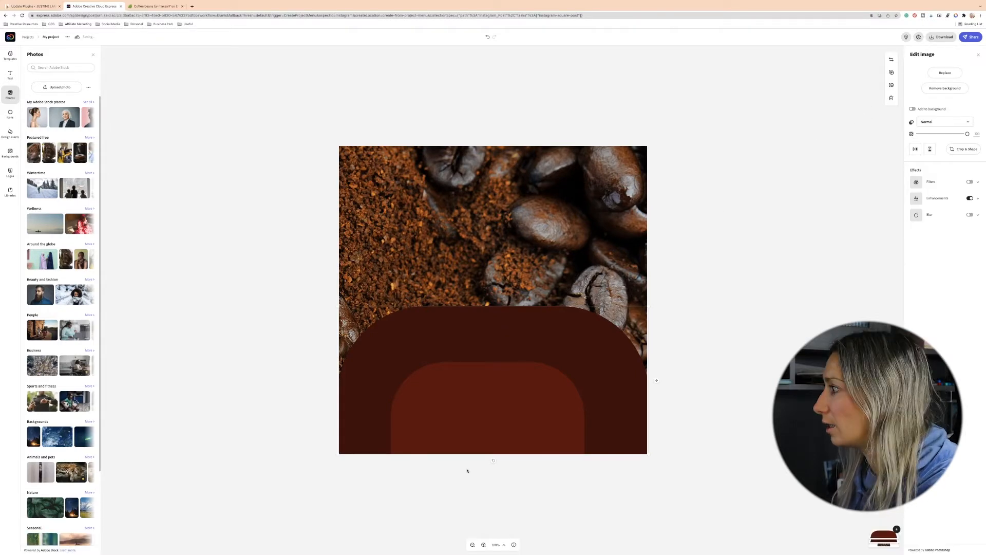
{"action": "left_click", "coordinate": [491, 407]}
{"action": "left_click_drag", "start_coordinate": [584, 362], "coordinate": [536, 367]}
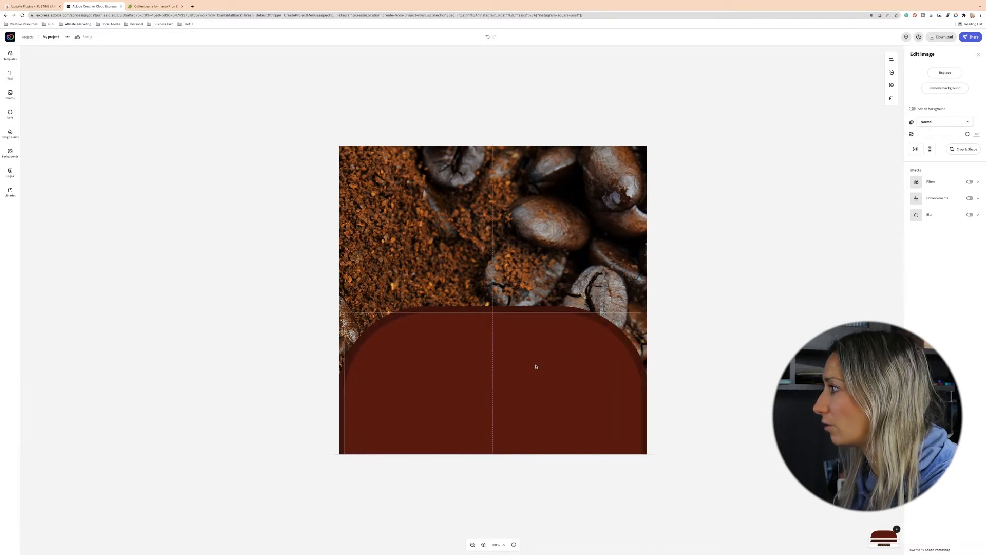
{"action": "left_click", "coordinate": [727, 390]}
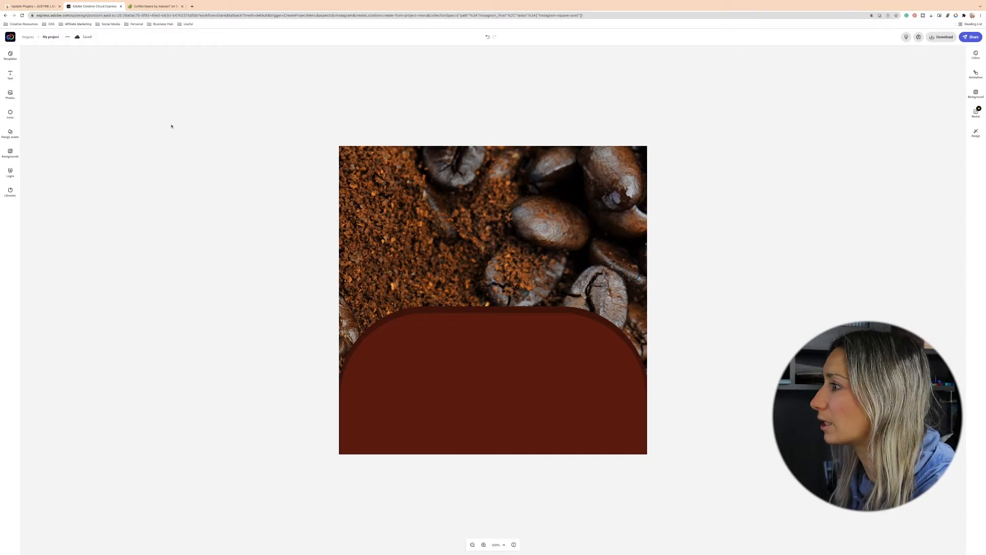
- Place the HYGGE Coffee & Co logo and coffee bean image at the top of the arch
{"action": "left_click", "coordinate": [427, 341]}
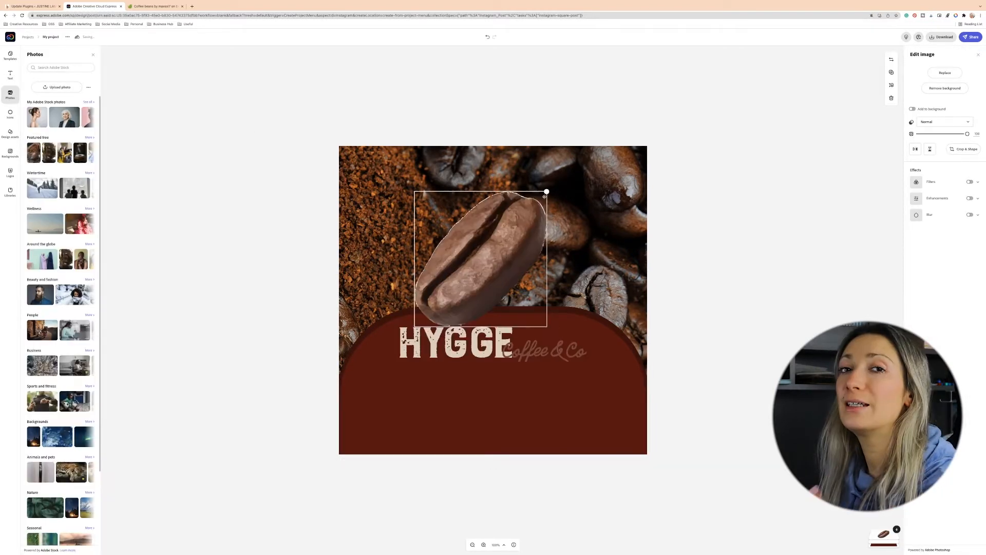
{"action": "left_click_drag", "start_coordinate": [549, 189], "coordinate": [469, 271]}
{"action": "mouse_move", "coordinate": [448, 308]}
{"action": "left_mouse_down"}
{"action": "mouse_move", "coordinate": [468, 337]}
{"action": "mouse_move", "coordinate": [447, 314]}
{"action": "mouse_move", "coordinate": [455, 307]}
{"action": "left_mouse_up"}
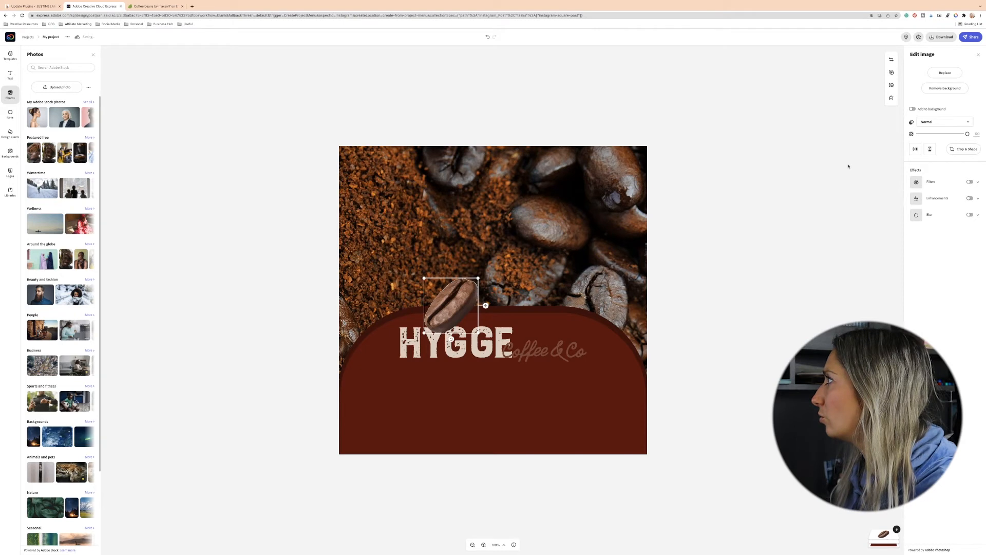
- Send the coffee bean image backward so it tucks behind the arch
{"action": "left_click", "coordinate": [892, 84]}
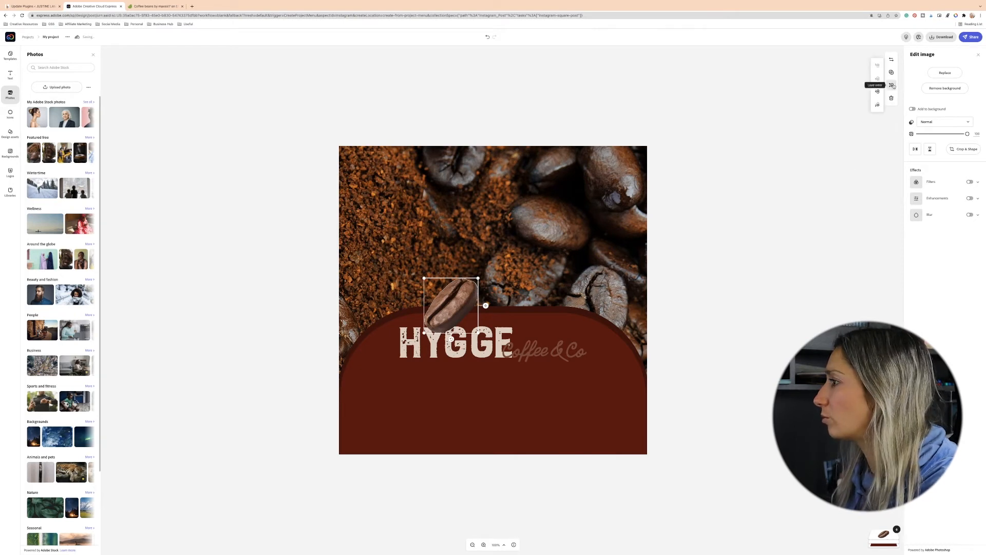
{"action": "left_click", "coordinate": [879, 93]}
{"action": "left_click", "coordinate": [761, 314]}
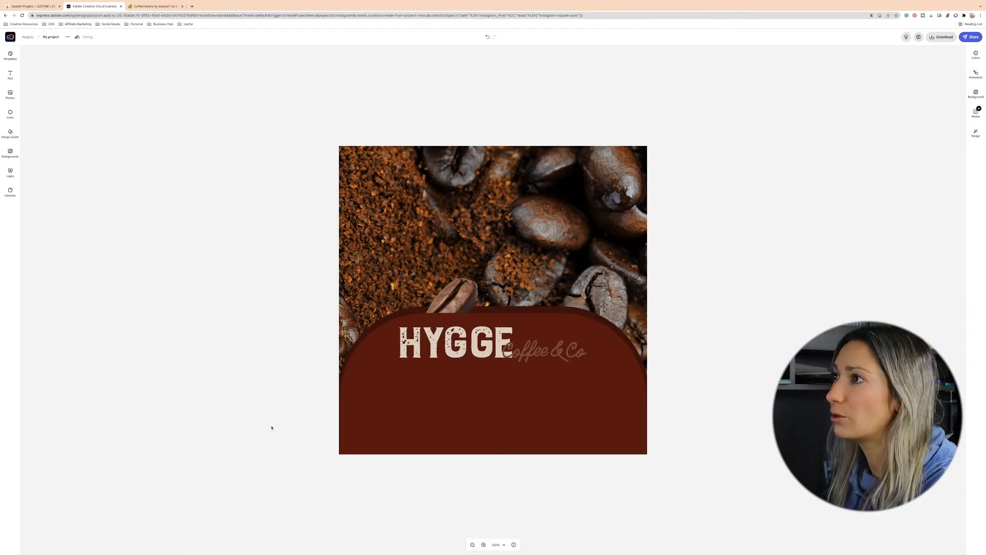
- Delete the coffee grounds background photo and undo the deletion
{"action": "left_click", "coordinate": [10, 94]}
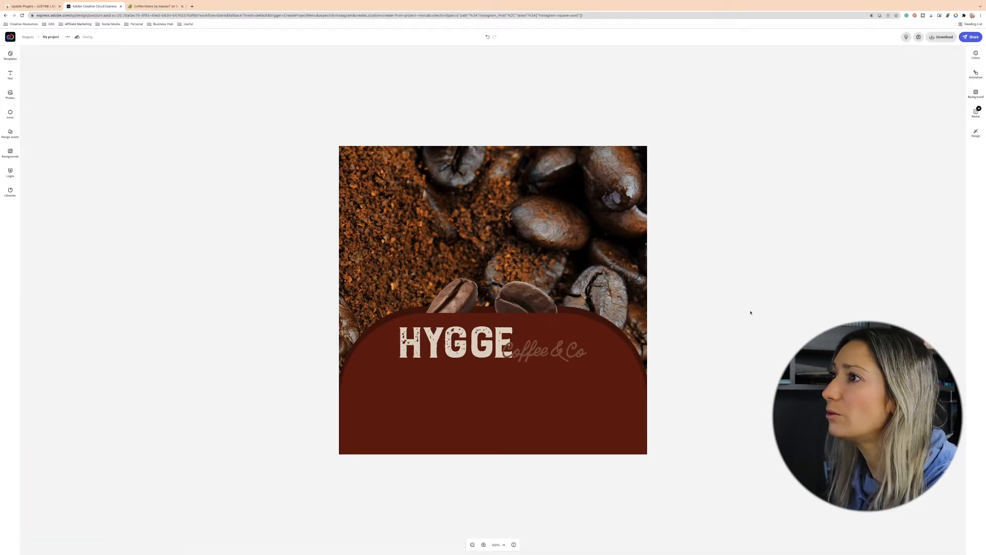
{"action": "left_click", "coordinate": [10, 74]}
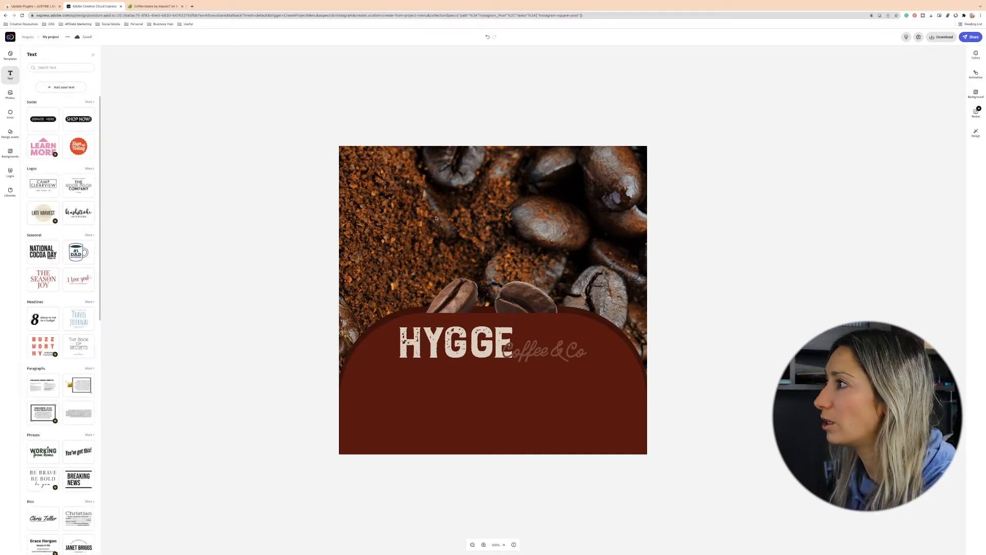
{"action": "left_click", "coordinate": [368, 179]}
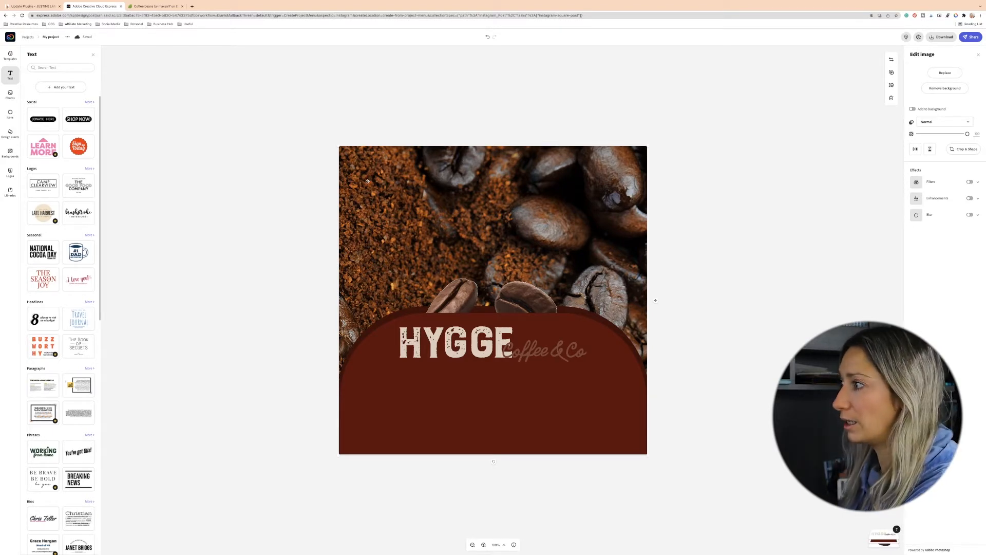
{"action": "key", "text": "Delete"}
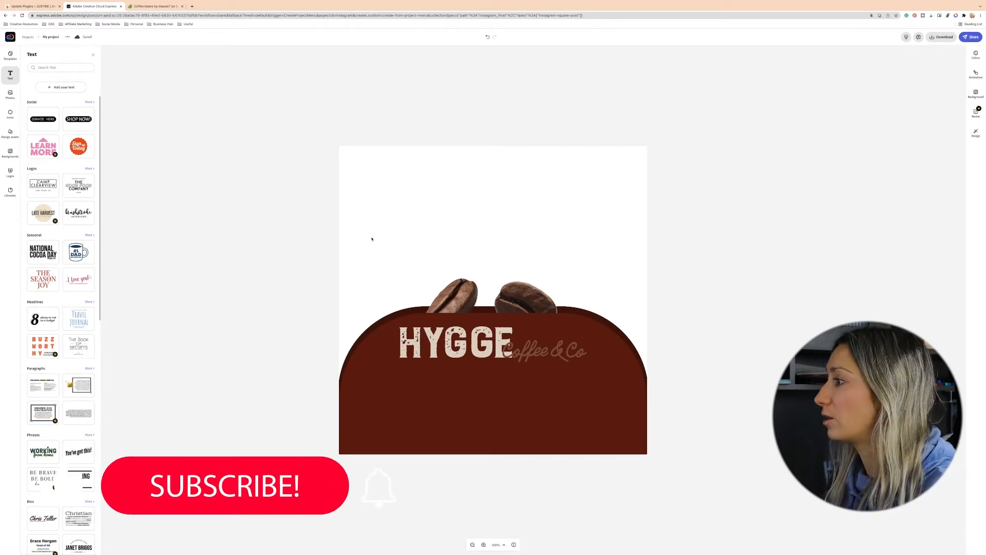
{"action": "key", "text": "ctrl+z"}
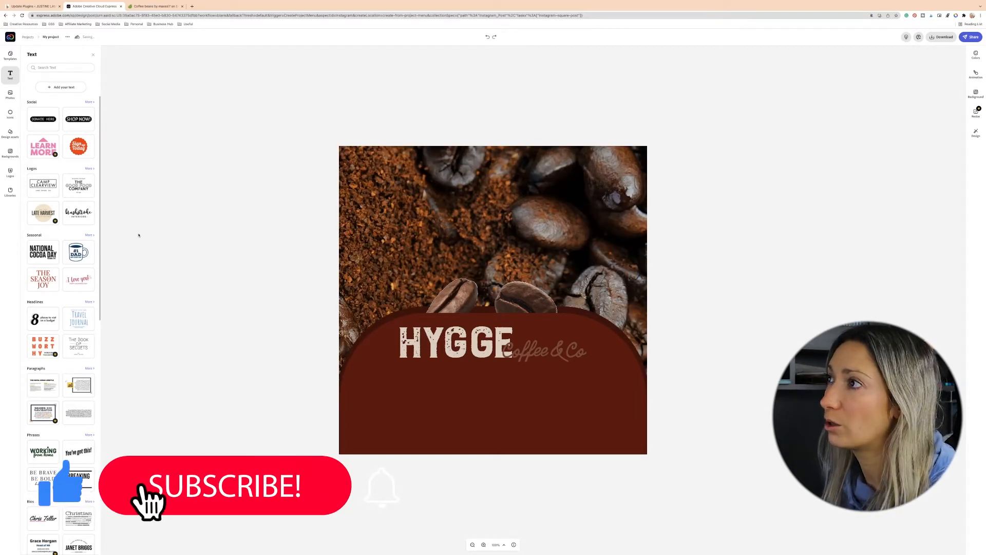
- Add a text box below the logo reading "YOUR QUOTE GOES HERE"
{"action": "left_click", "coordinate": [61, 87]}
{"action": "left_click_drag", "start_coordinate": [458, 213], "coordinate": [462, 396]}
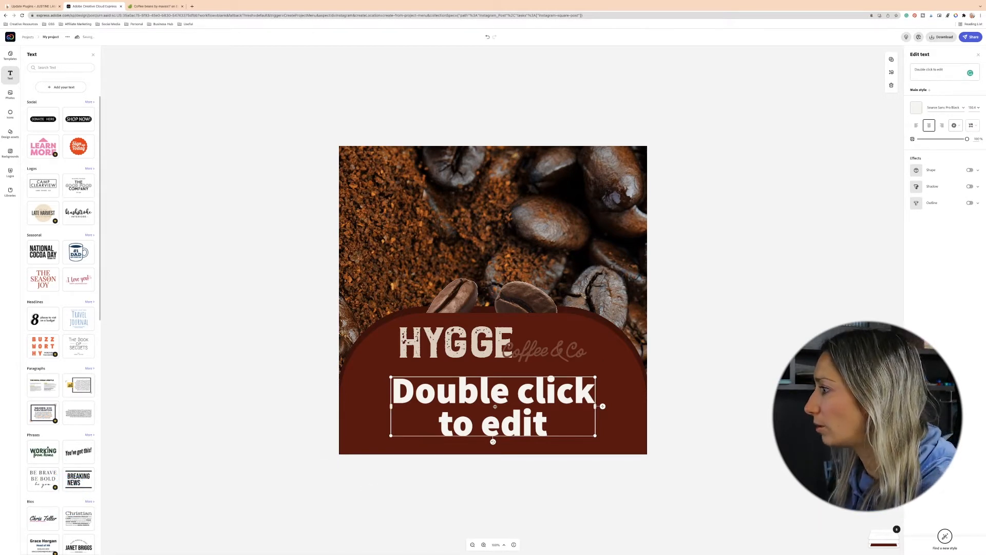
{"action": "double_click", "coordinate": [496, 399]}
{"action": "type", "text": "YOUR QUOTE F"}
{"action": "key", "text": "BackSpace"}
{"action": "type", "text": "GOE"}
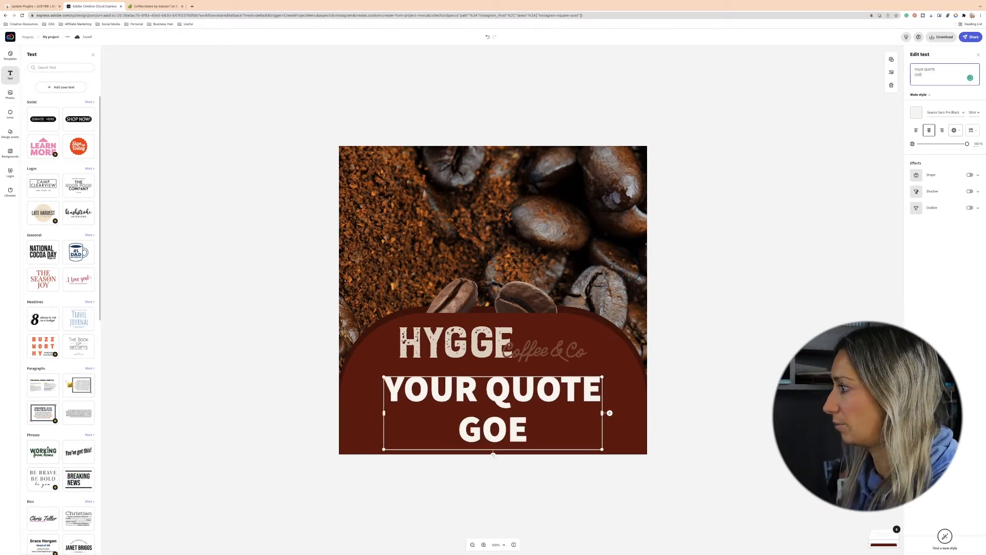
{"action": "scroll", "coordinate": [912, 180], "scroll_direction": "down", "scroll_amount": 10}
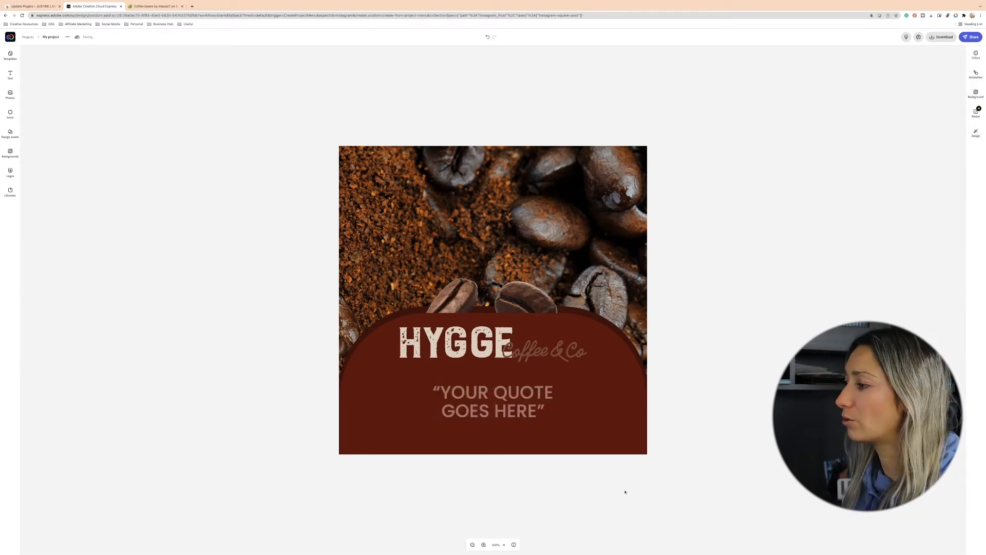
{"action": "mouse_move", "coordinate": [434, 553]}
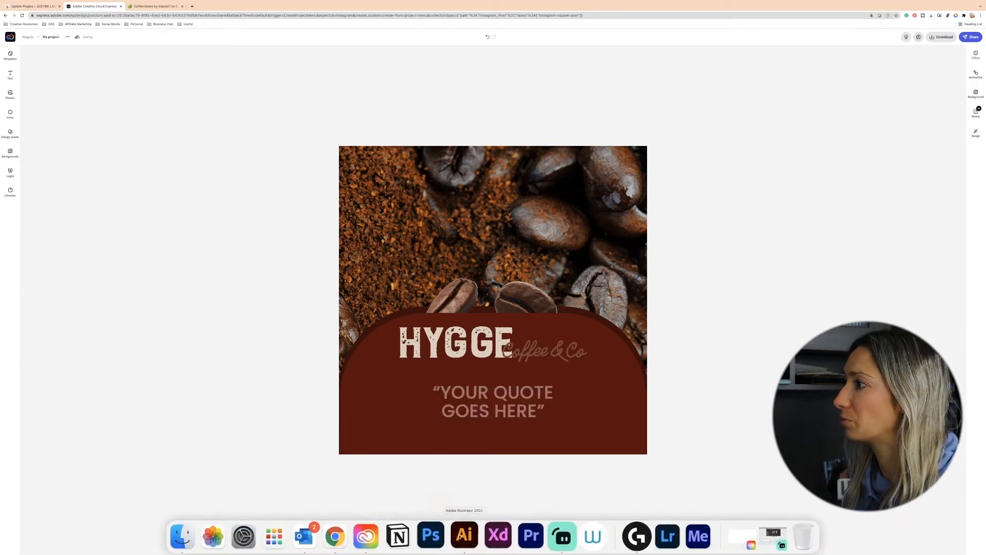
{"action": "left_click", "coordinate": [464, 537]}
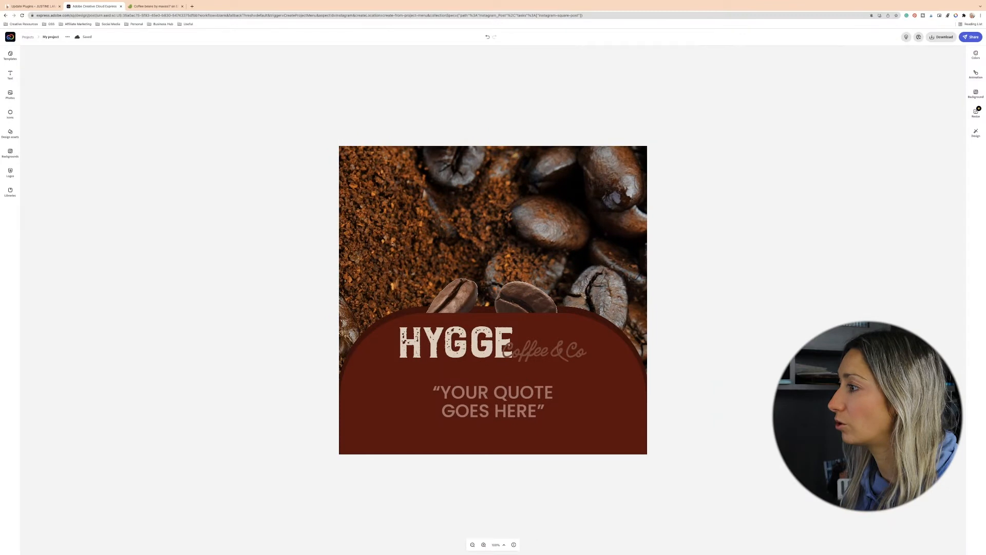
{"action": "left_click", "coordinate": [392, 240]}
{"action": "left_click", "coordinate": [377, 379]}
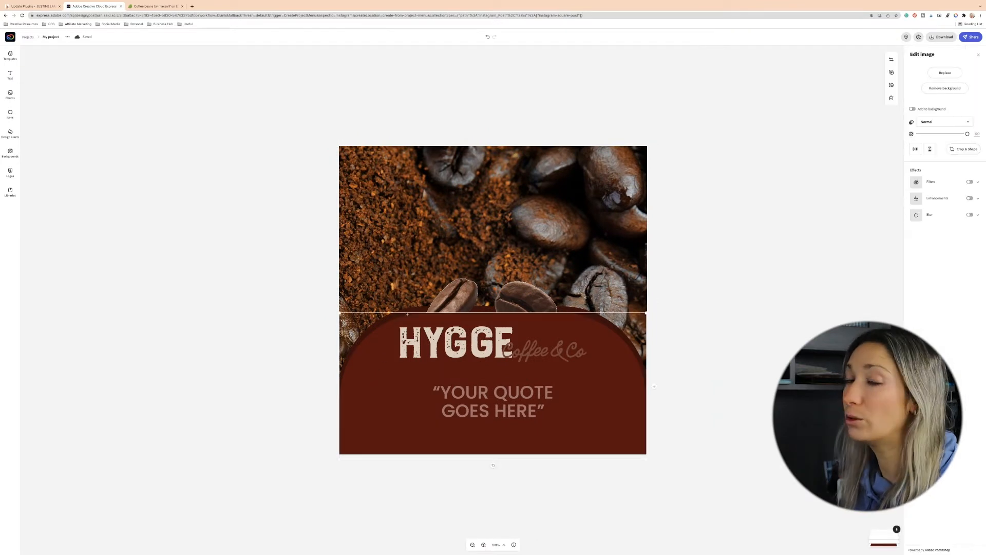
{"action": "left_click", "coordinate": [414, 310]}
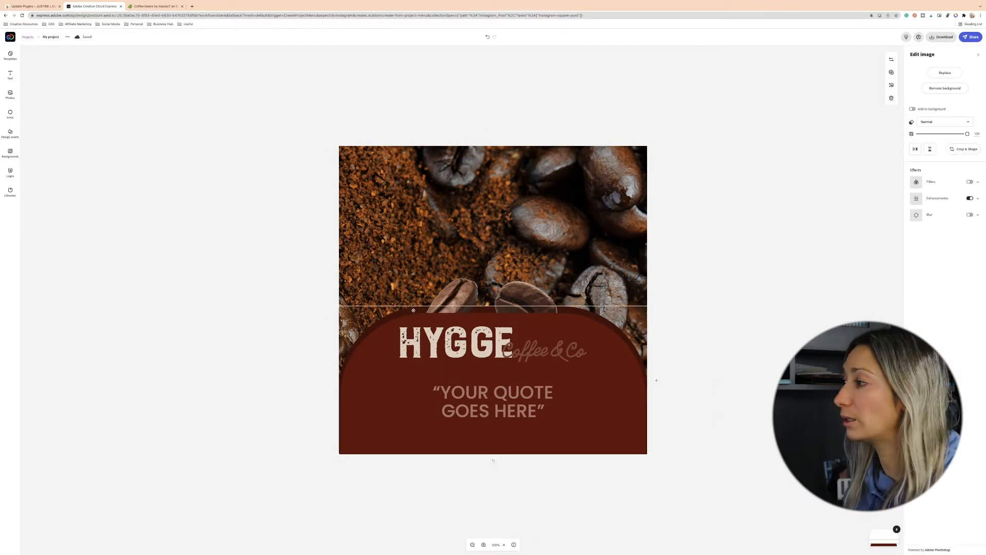
{"action": "left_click", "coordinate": [498, 341]}
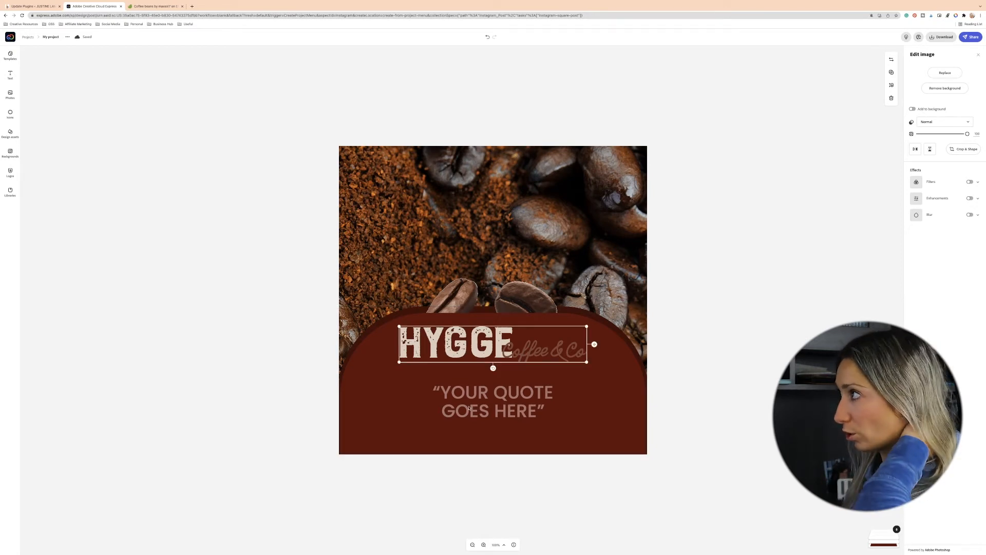
{"action": "left_click", "coordinate": [203, 300]}
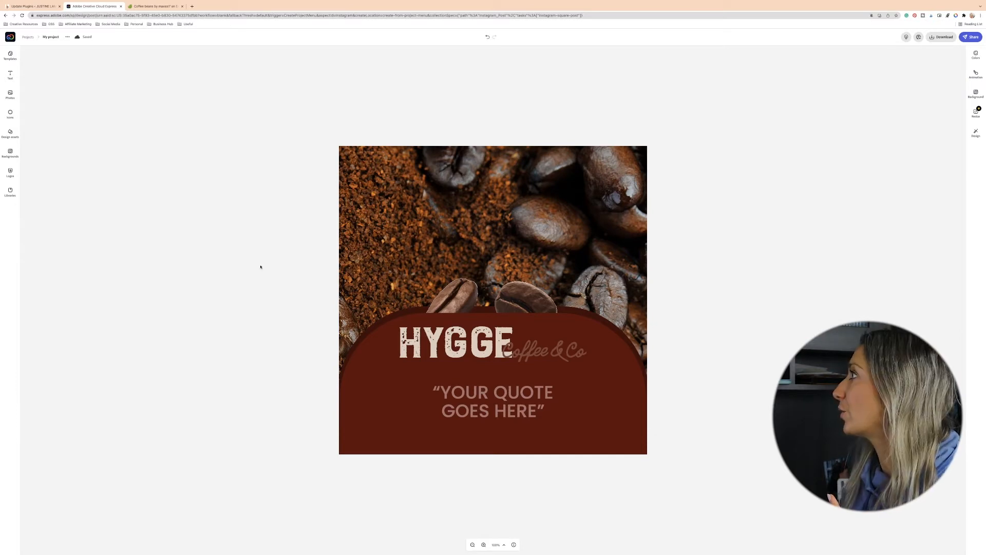
{"action": "left_click", "coordinate": [966, 37]}
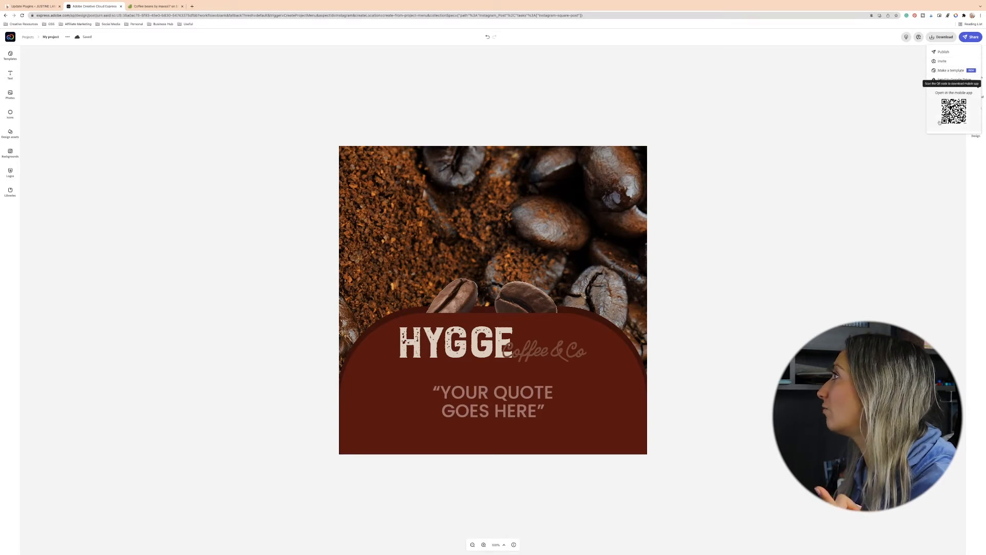
{"action": "left_click", "coordinate": [952, 70]}
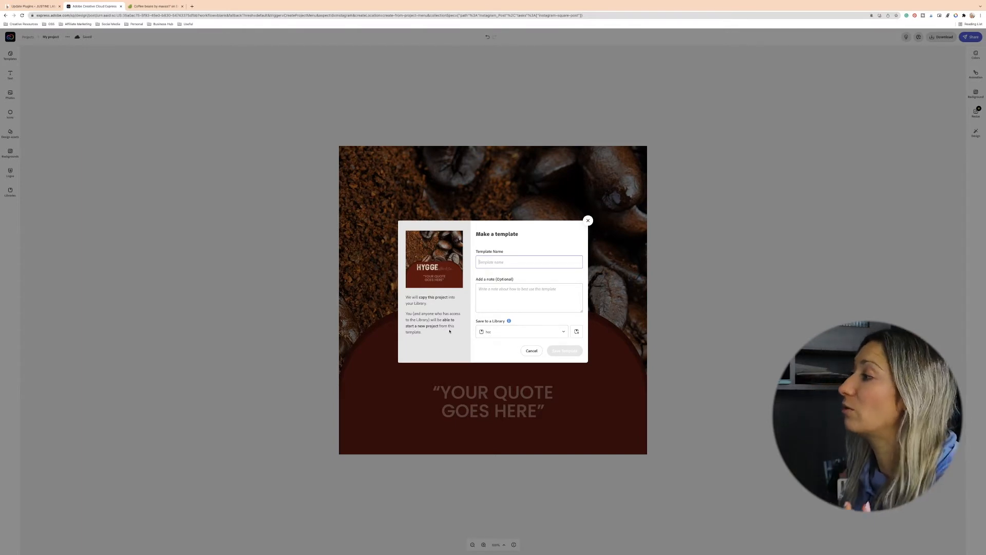
{"action": "left_click", "coordinate": [526, 351]}
{"action": "left_click", "coordinate": [974, 37]}
{"action": "left_click", "coordinate": [951, 65]}
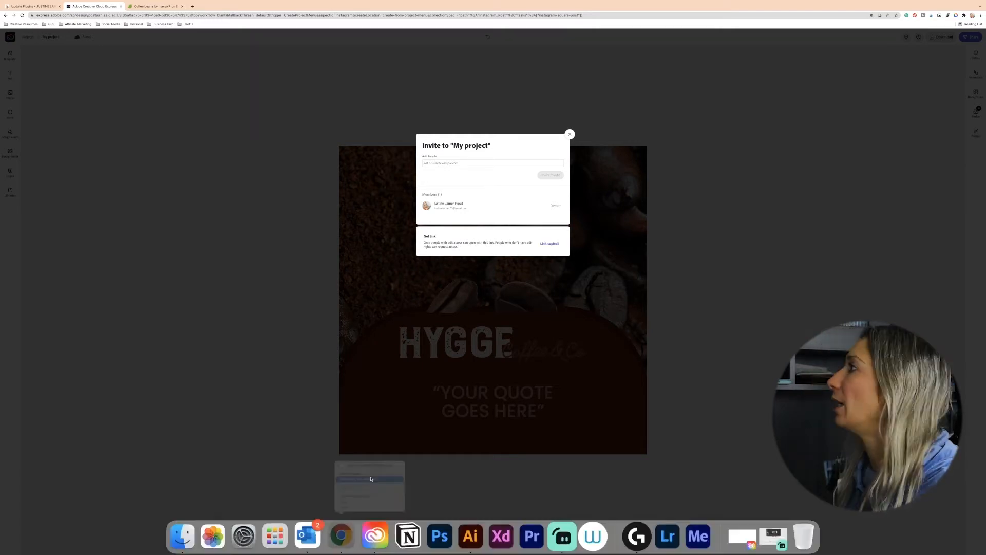
{"action": "left_click", "coordinate": [371, 478]}
- Open Creative Cloud Express home in a new tab and start a new Instagram post project
{"action": "left_click", "coordinate": [608, 14]}
{"action": "key", "text": "super+v"}
{"action": "key", "text": "Return"}
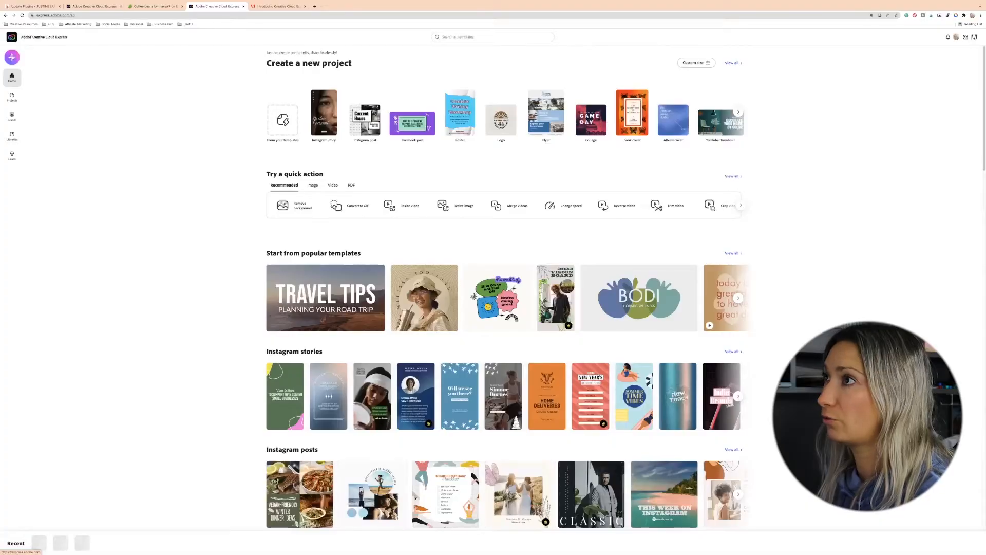
{"action": "left_click", "coordinate": [12, 57]}
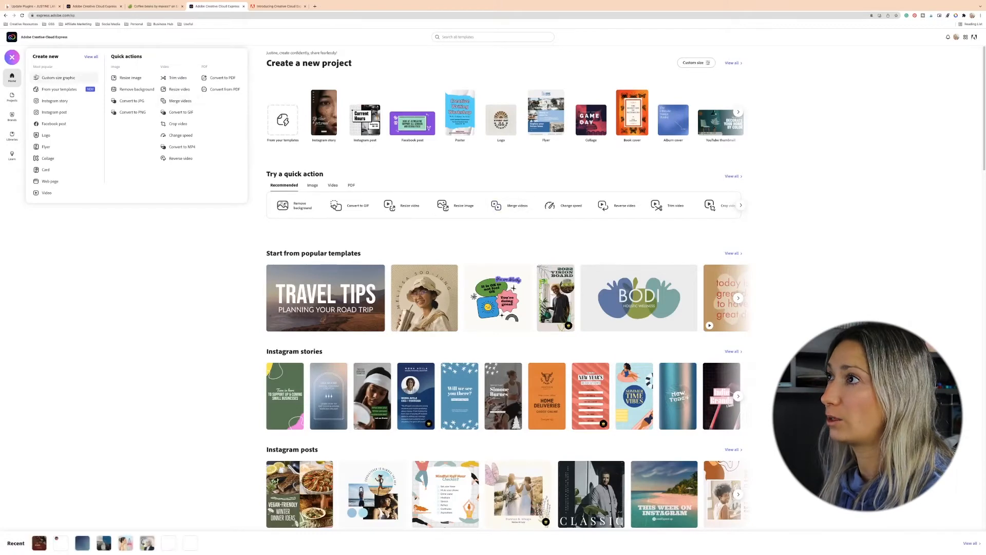
{"action": "left_click", "coordinate": [54, 112]}
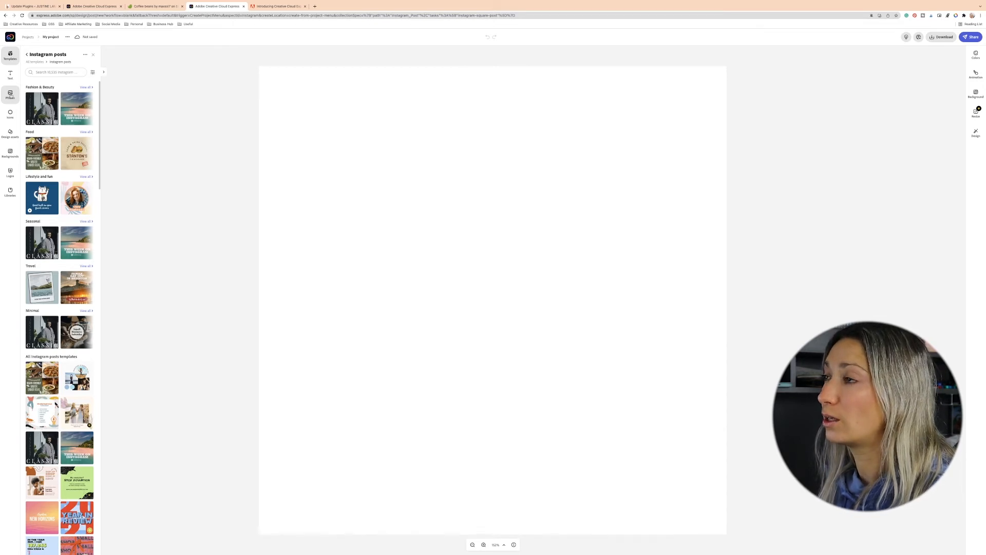
- Add a stock photo to the post, crop it to a portrait shape and enlarge it to the canvas's top-left corner
{"action": "left_click", "coordinate": [10, 97]}
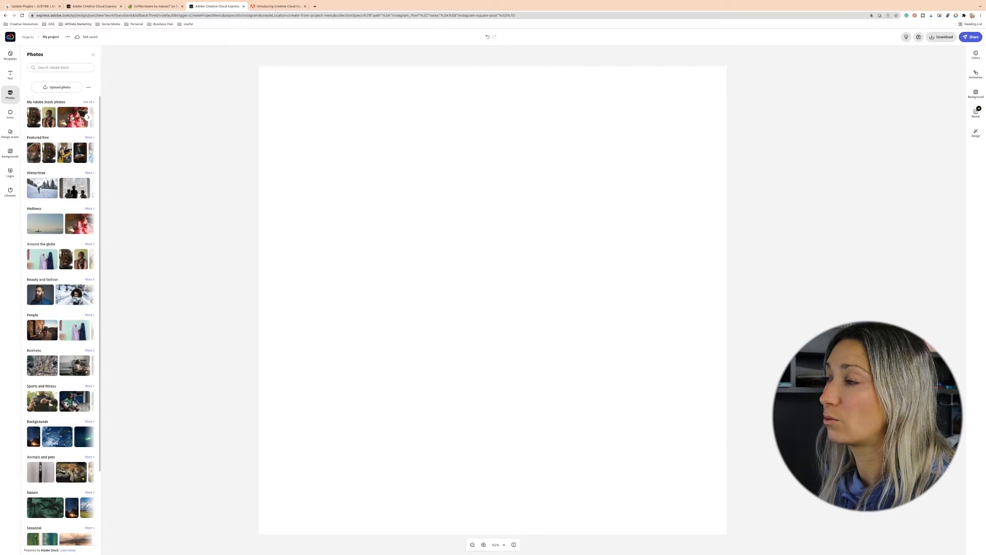
{"action": "left_click", "coordinate": [72, 117]}
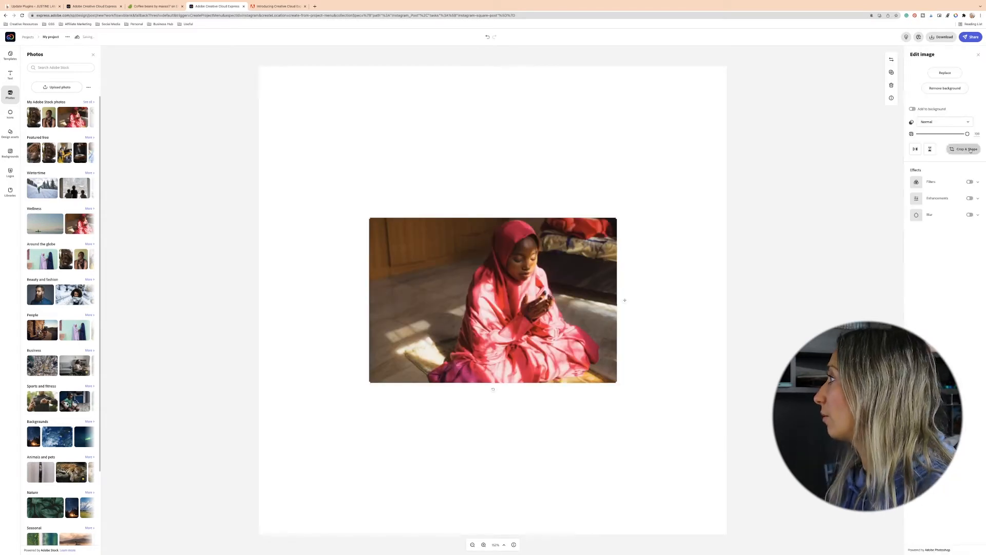
{"action": "left_click", "coordinate": [965, 149]}
{"action": "left_click", "coordinate": [930, 189]}
{"action": "left_click_drag", "start_coordinate": [429, 221], "coordinate": [420, 222]}
{"action": "left_click", "coordinate": [975, 58]}
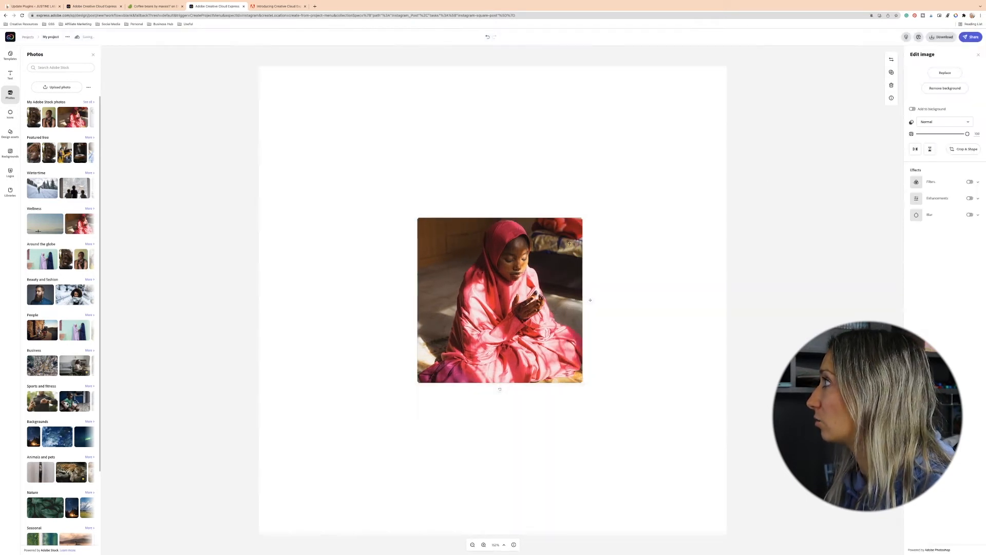
{"action": "left_click_drag", "start_coordinate": [417, 218], "coordinate": [256, 56]}
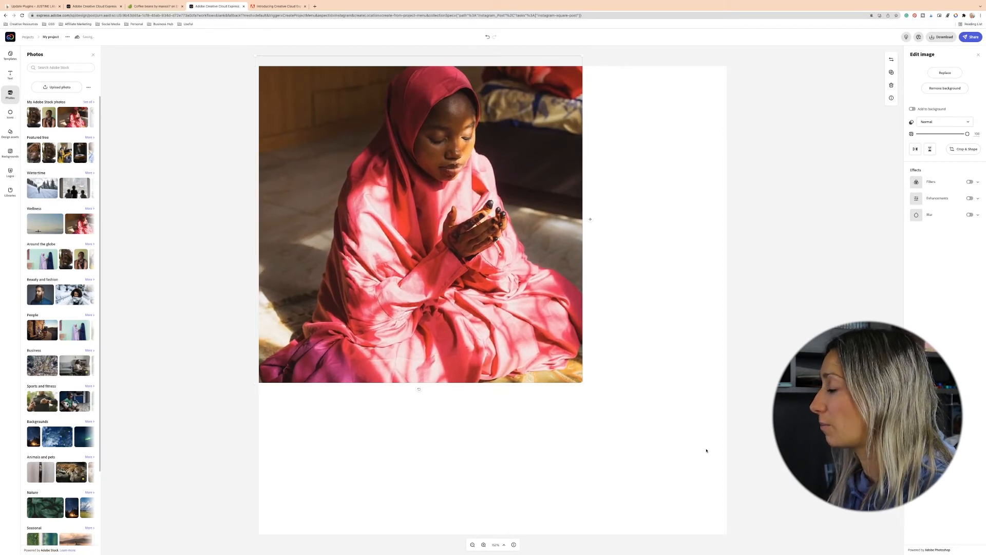
{"action": "left_click", "coordinate": [875, 290]}
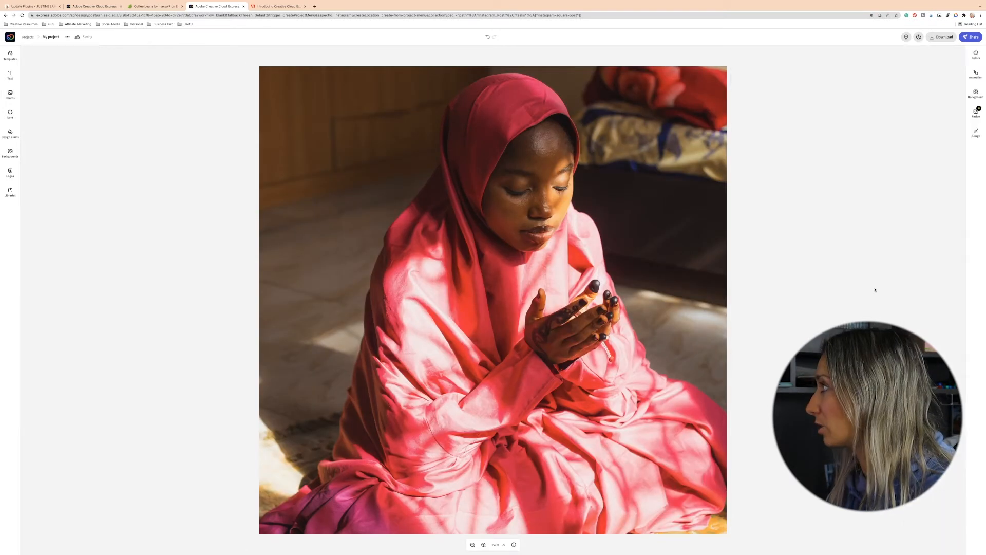
- Replace the photo with a snowy skier stock image and delete an extra wintertime photo that was added
{"action": "left_click", "coordinate": [510, 215]}
{"action": "left_click", "coordinate": [945, 72]}
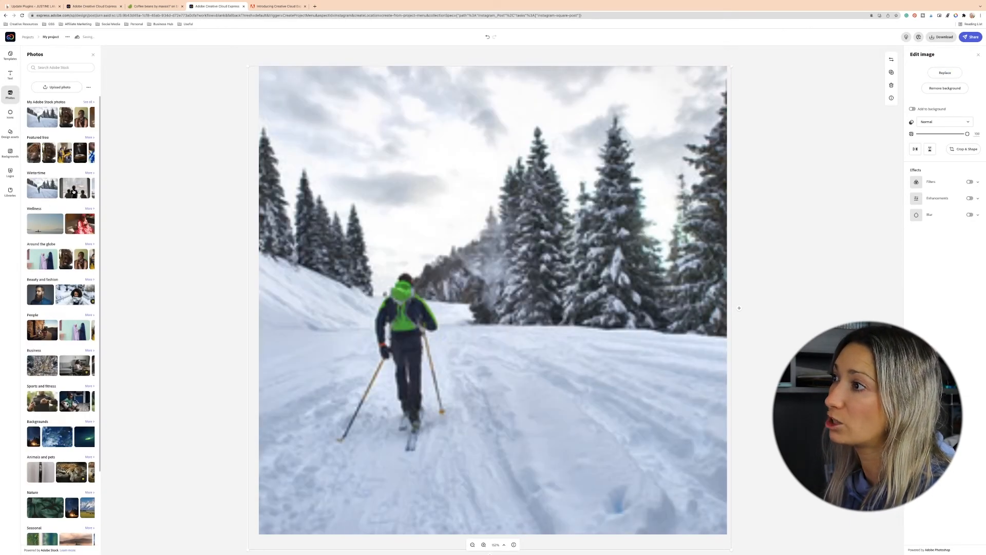
{"action": "left_click", "coordinate": [73, 192]}
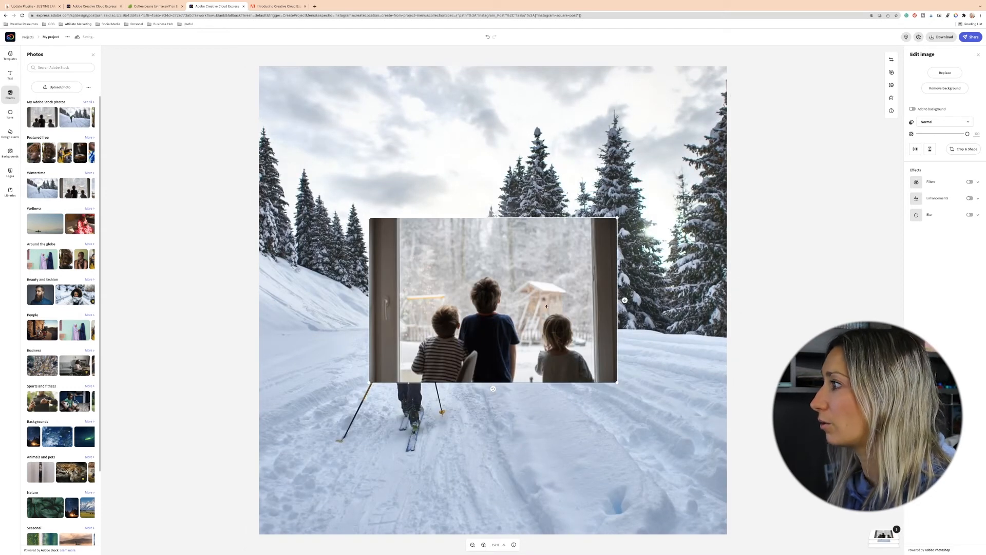
{"action": "key", "text": "Delete"}
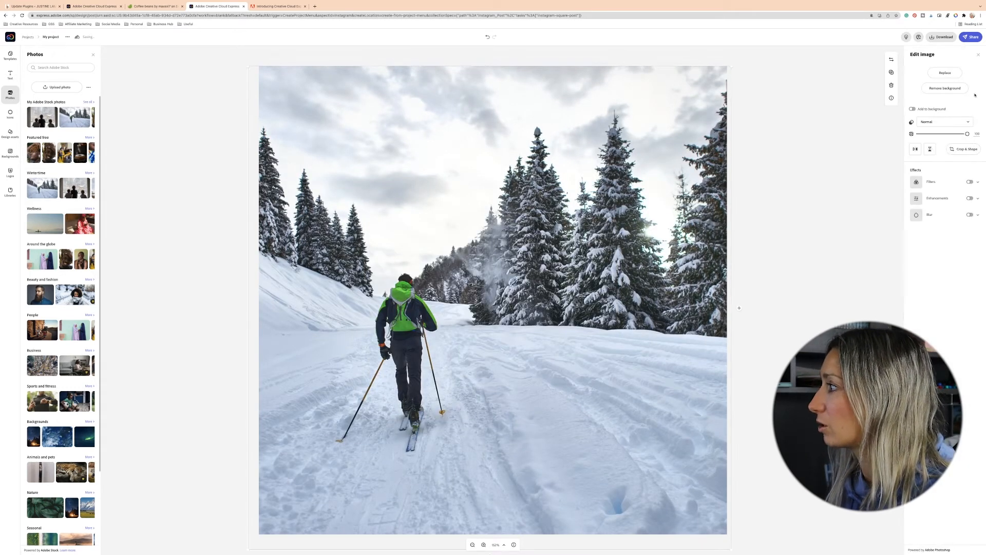
- Try to replace the photo with an uploaded exported asset, previewing Asset 8.png
{"action": "left_click", "coordinate": [955, 74]}
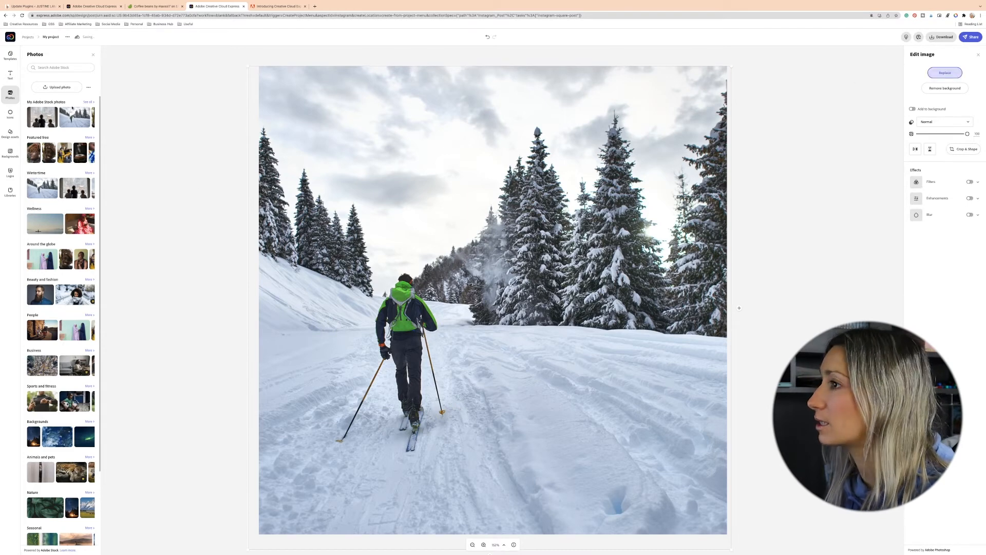
{"action": "left_click", "coordinate": [54, 88]}
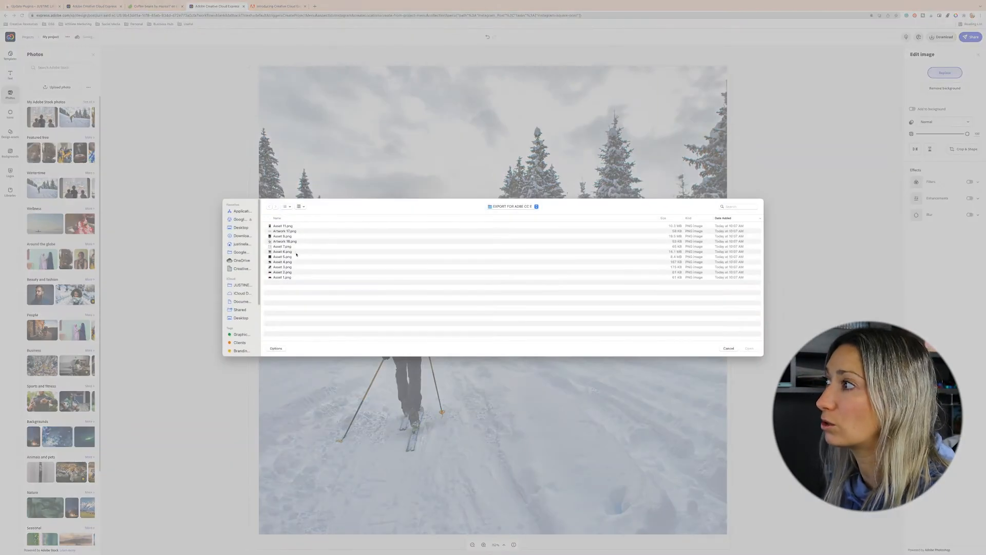
{"action": "left_click", "coordinate": [282, 260]}
{"action": "key", "text": "space"}
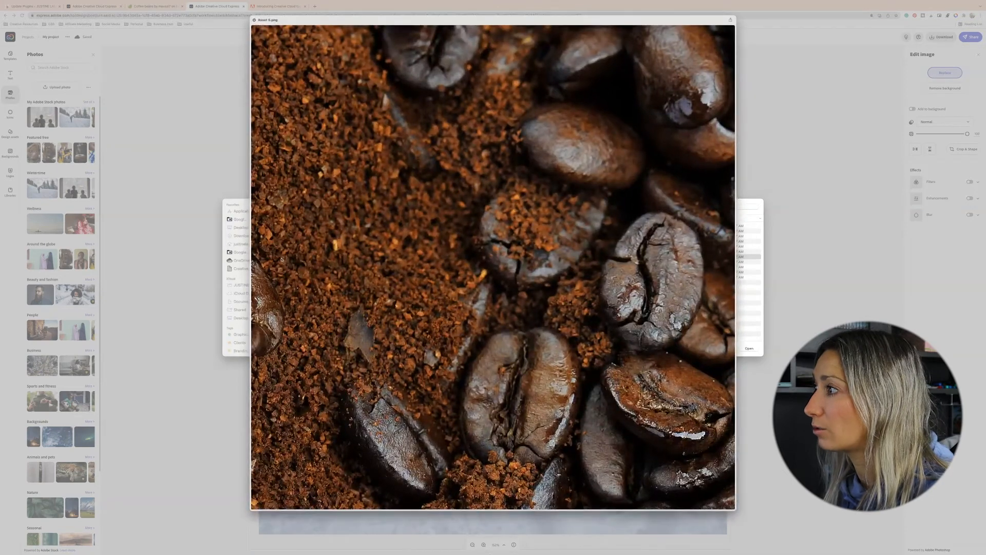
{"action": "key", "text": "Up"}
{"action": "key", "text": "space"}
{"action": "left_click", "coordinate": [749, 348]}
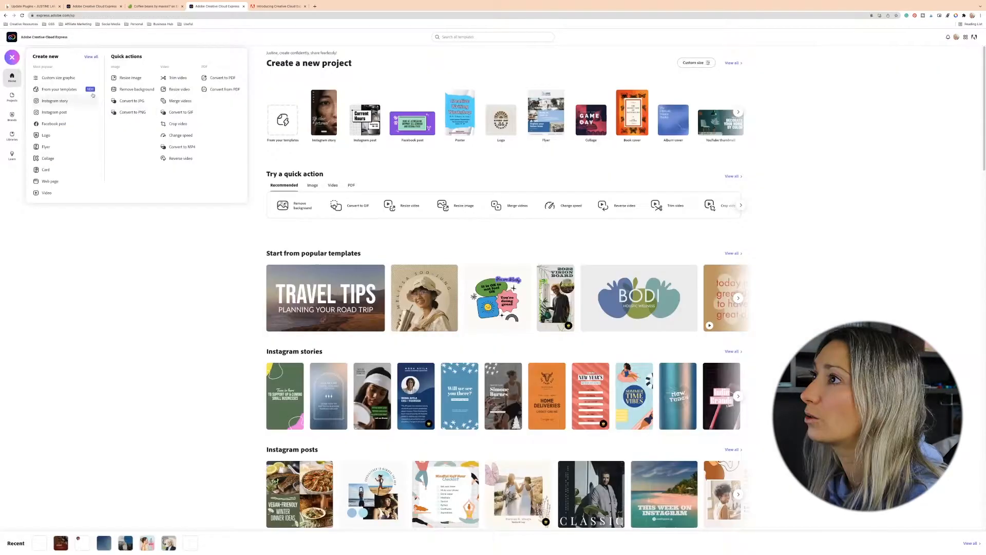
- Start another blank Instagram post project
{"action": "left_click", "coordinate": [72, 112]}
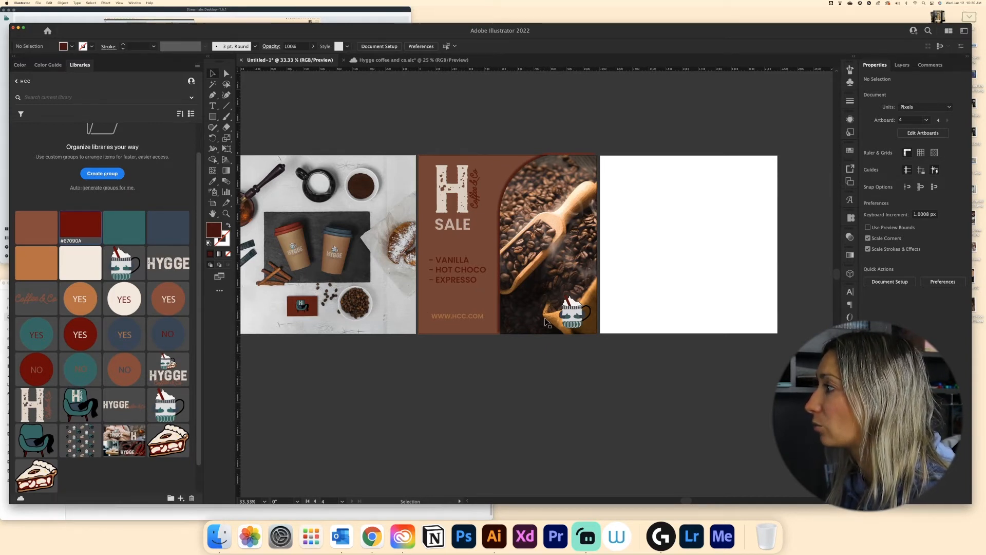
{"action": "left_click", "coordinate": [368, 537]}
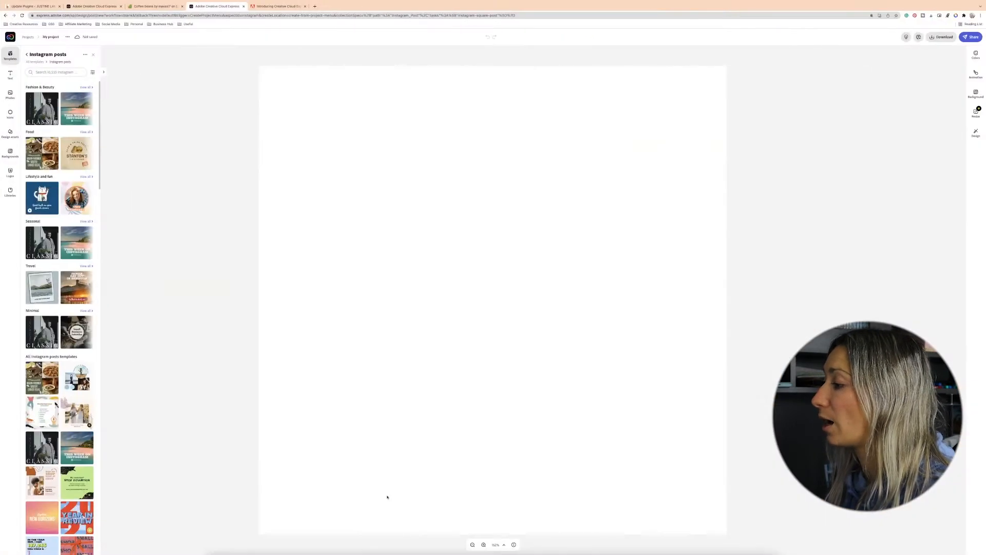
- Set the post's background colour to a dark brown
{"action": "left_click", "coordinate": [473, 545]}
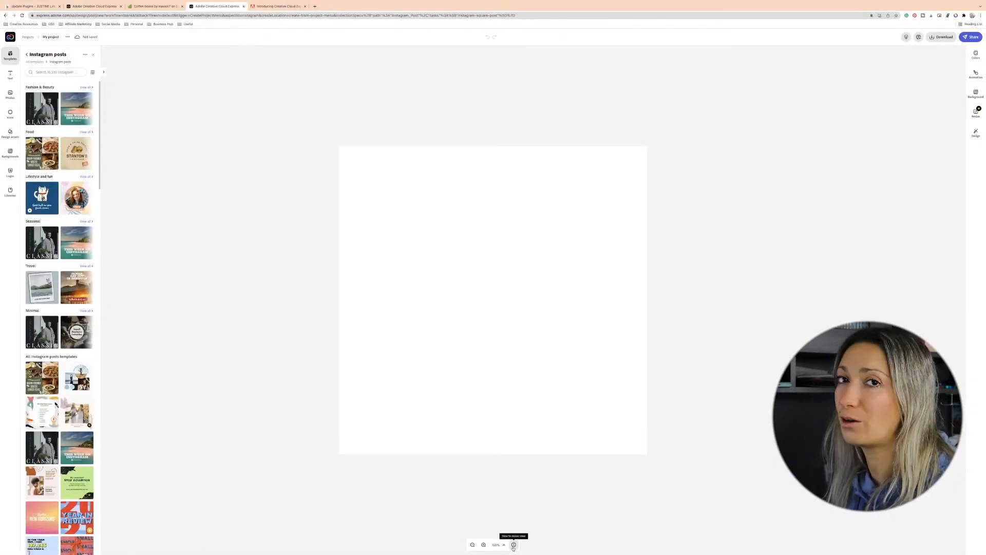
{"action": "left_click", "coordinate": [484, 545]}
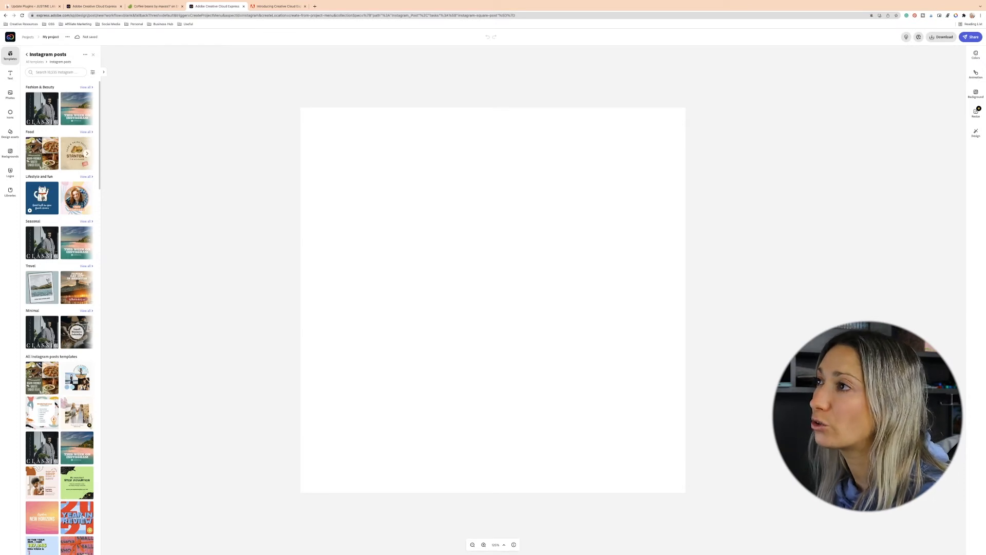
{"action": "left_click", "coordinate": [10, 153]}
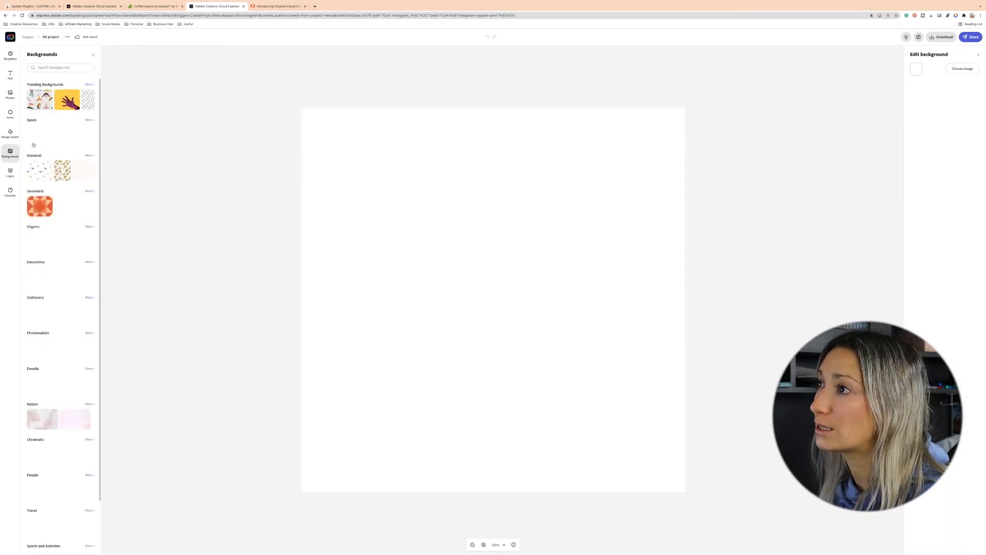
{"action": "left_click", "coordinate": [916, 68]}
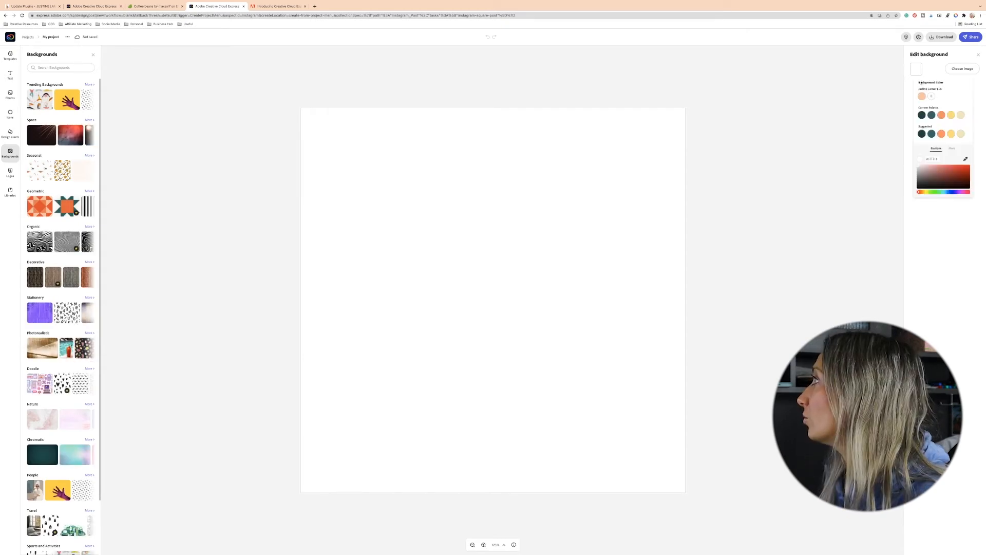
{"action": "mouse_move", "coordinate": [943, 186]}
{"action": "left_mouse_down"}
{"action": "mouse_move", "coordinate": [960, 184]}
{"action": "mouse_move", "coordinate": [958, 175]}
{"action": "left_mouse_up"}
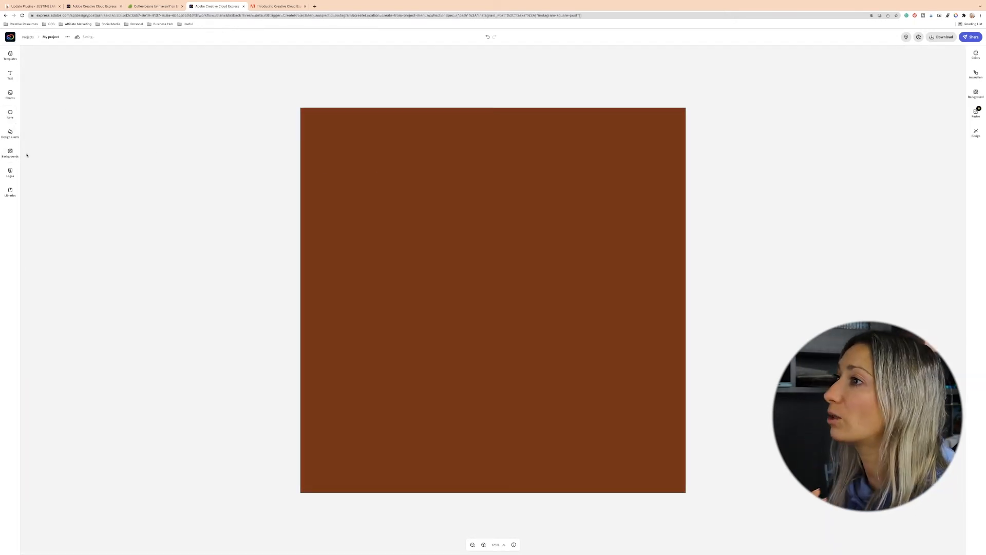
- Add an aerial city stock photo and place it on the canvas's right side
{"action": "left_click", "coordinate": [9, 94]}
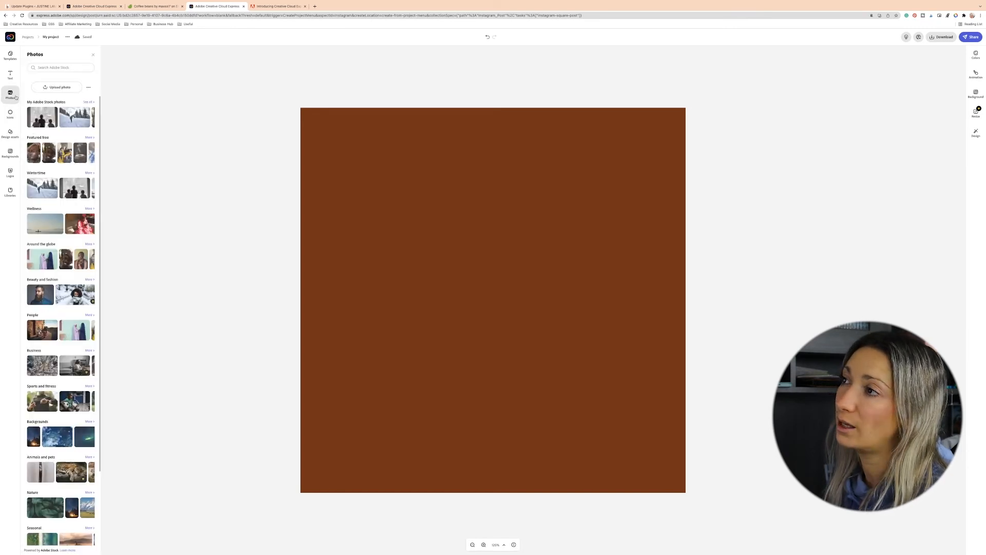
{"action": "left_click", "coordinate": [39, 367]}
{"action": "left_click_drag", "start_coordinate": [592, 276], "coordinate": [705, 234]}
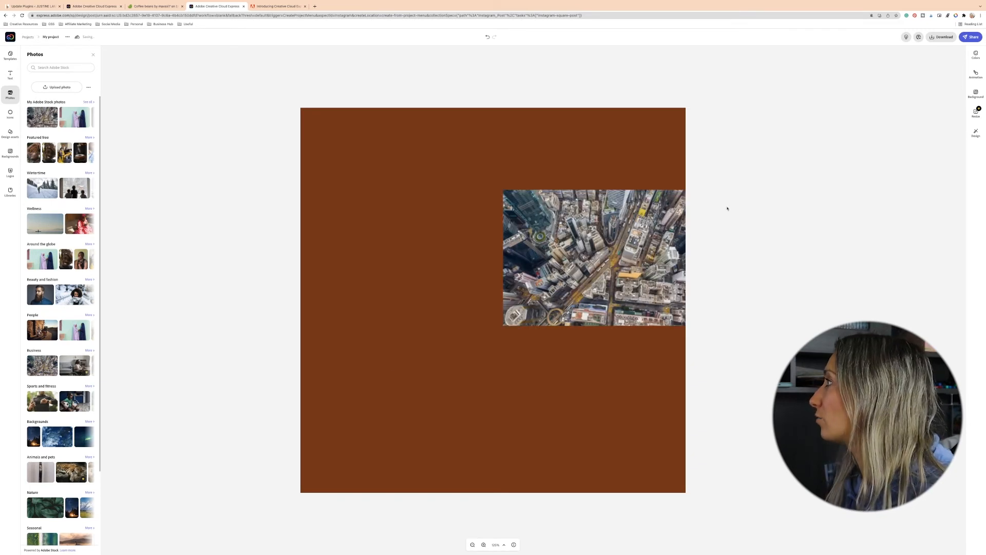
{"action": "left_click_drag", "start_coordinate": [611, 245], "coordinate": [596, 228]}
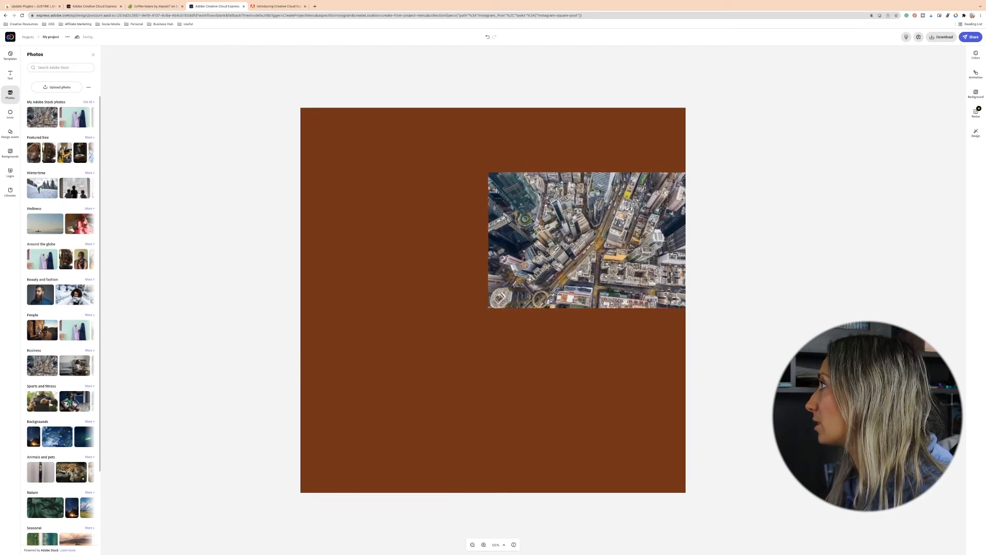
{"action": "left_click", "coordinate": [582, 242]}
- Crop the photo to a story ratio with a rounded arch shape
{"action": "left_click", "coordinate": [964, 149]}
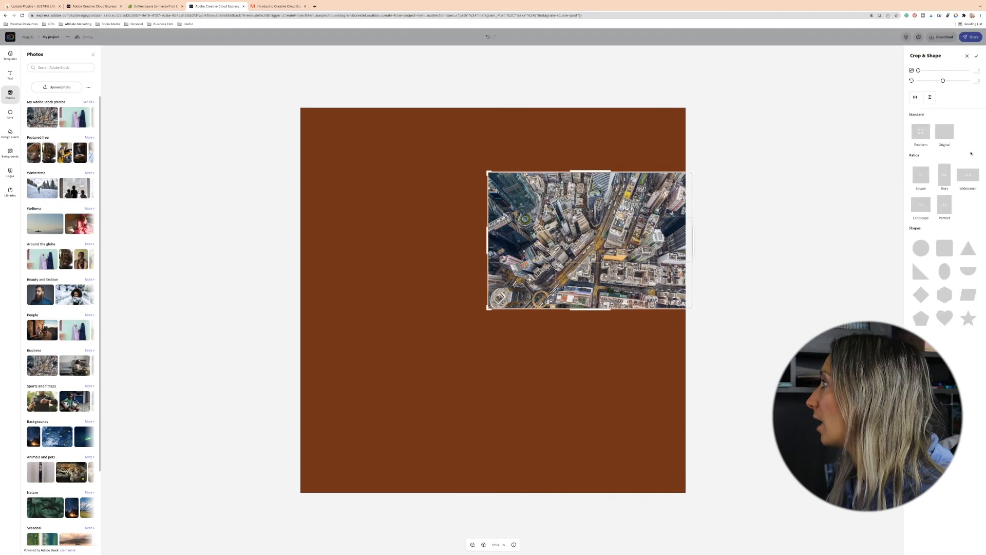
{"action": "left_click", "coordinate": [946, 178]}
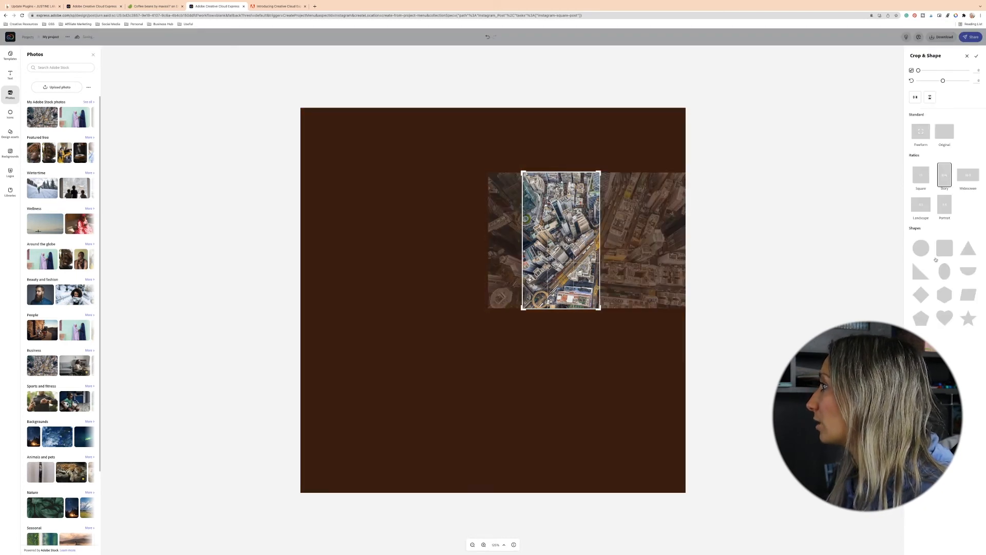
{"action": "left_click", "coordinate": [946, 255]}
{"action": "left_click_drag", "start_coordinate": [562, 216], "coordinate": [562, 171]}
{"action": "left_click_drag", "start_coordinate": [602, 235], "coordinate": [641, 233]}
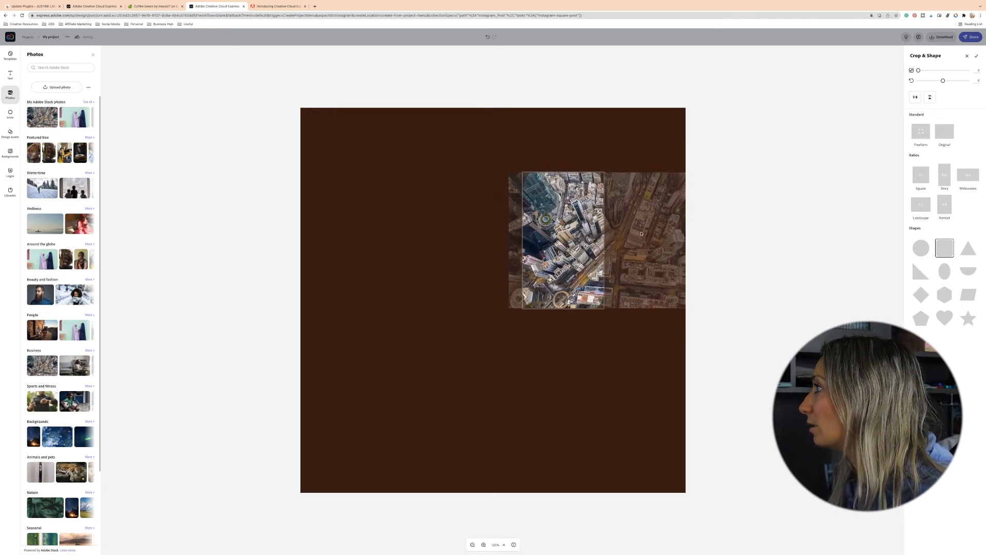
{"action": "left_click", "coordinate": [975, 57]}
- Enlarge the arch-shaped photo and position it along the canvas's right edge down to the bottom
{"action": "left_click_drag", "start_coordinate": [604, 308], "coordinate": [709, 509]}
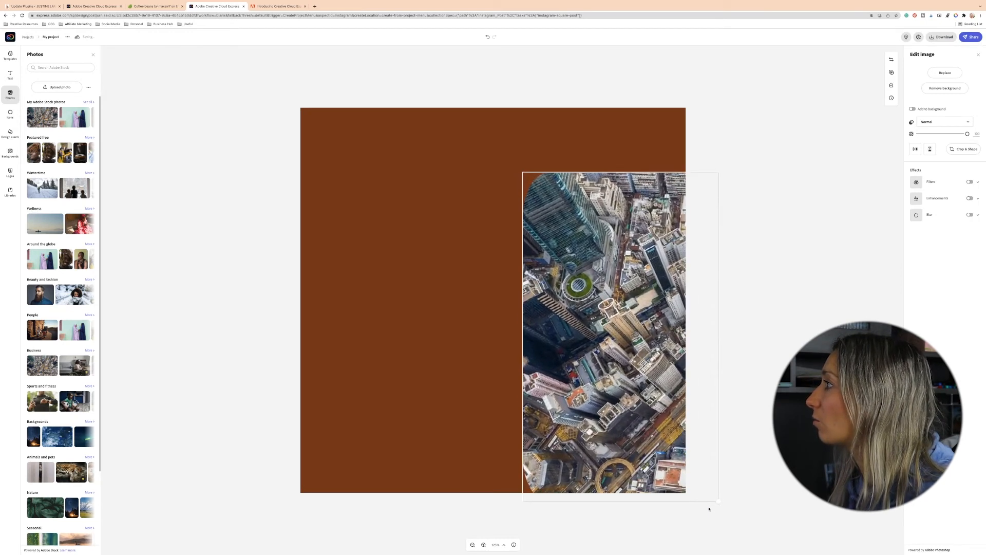
{"action": "left_click_drag", "start_coordinate": [597, 398], "coordinate": [599, 363]}
{"action": "left_click_drag", "start_coordinate": [527, 467], "coordinate": [504, 504]}
{"action": "mouse_move", "coordinate": [632, 337]}
{"action": "left_mouse_down"}
{"action": "mouse_move", "coordinate": [625, 355]}
{"action": "mouse_move", "coordinate": [617, 345]}
{"action": "mouse_move", "coordinate": [624, 336]}
{"action": "left_mouse_up"}
- Replace the photo with the wintertime stock image of children at a window and nudge it into place
{"action": "left_click", "coordinate": [944, 73]}
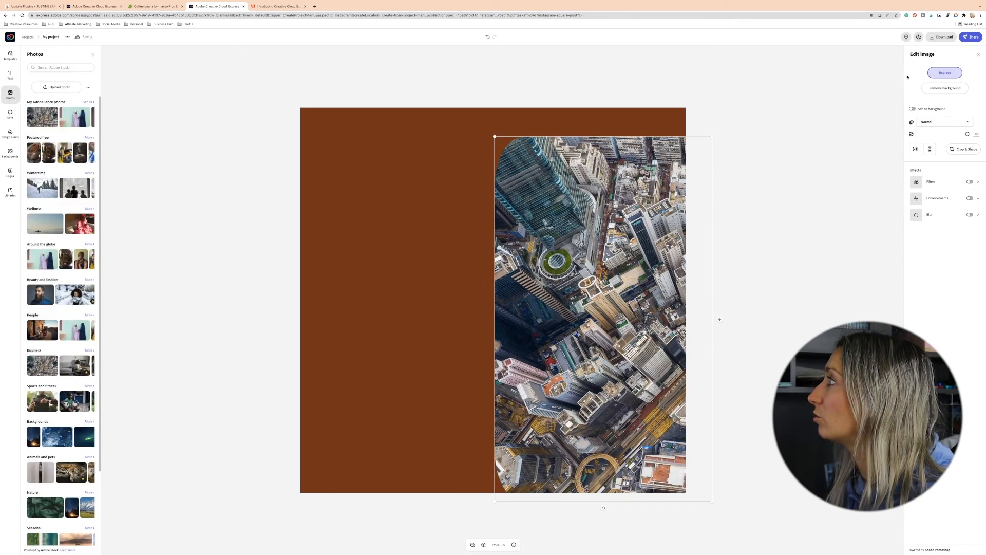
{"action": "left_click", "coordinate": [81, 186]}
{"action": "left_click", "coordinate": [145, 224]}
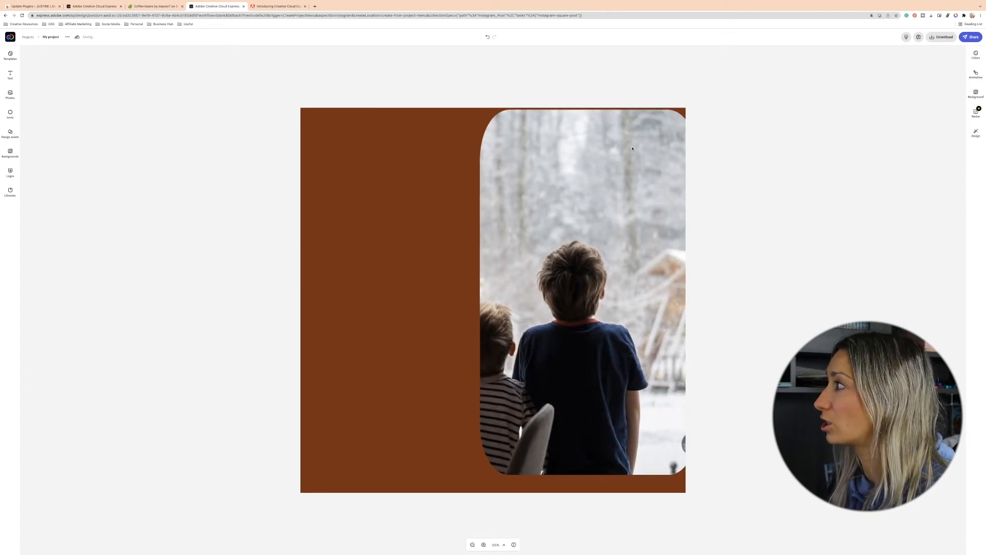
{"action": "left_click", "coordinate": [600, 197]}
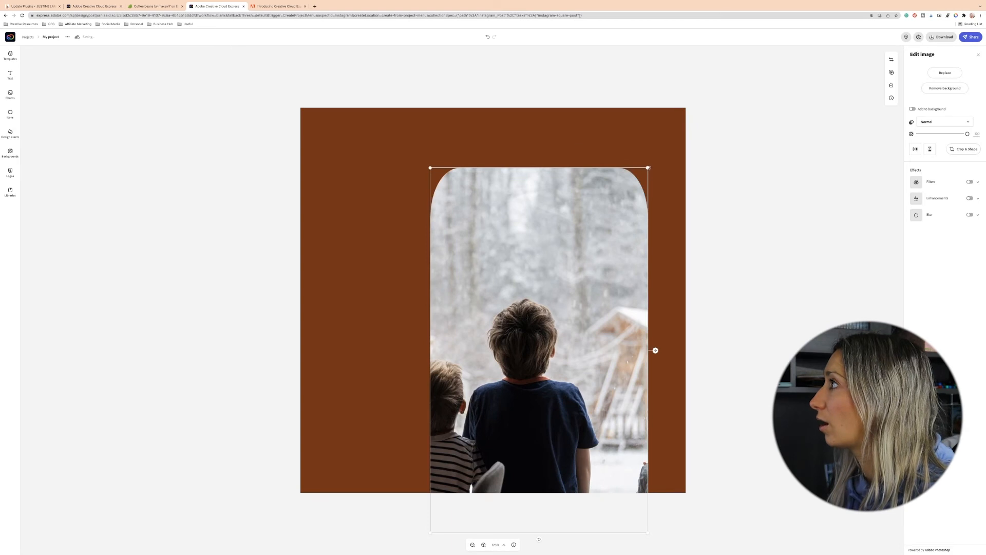
{"action": "left_click_drag", "start_coordinate": [655, 350], "coordinate": [652, 353]}
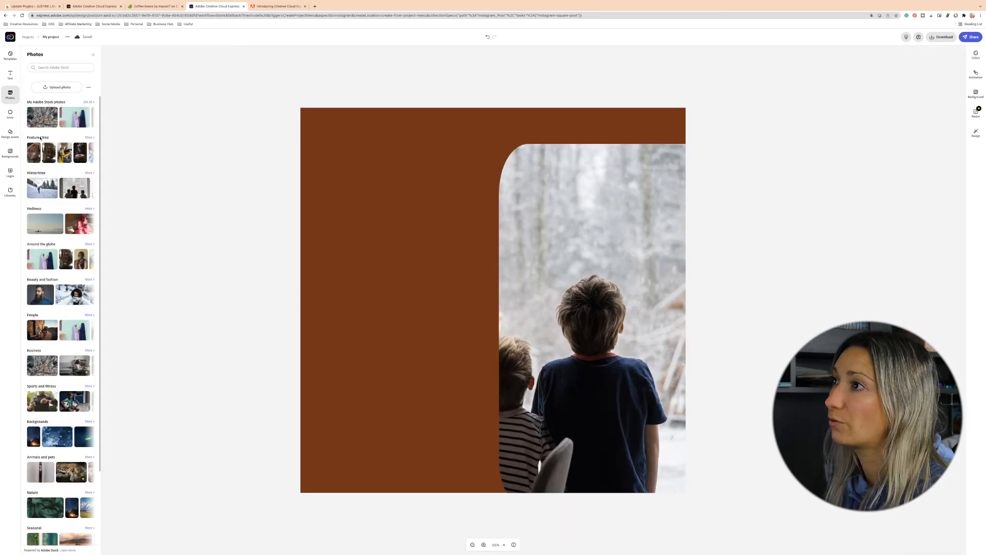
- Upload Asset 7.png from the exported assets folder onto the canvas
{"action": "left_click", "coordinate": [57, 87]}
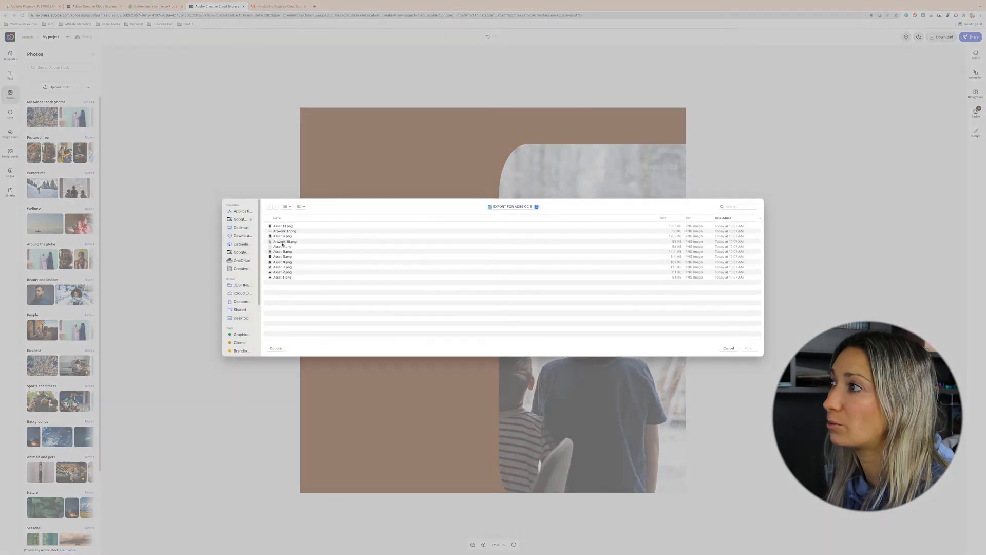
{"action": "double_click", "coordinate": [282, 246]}
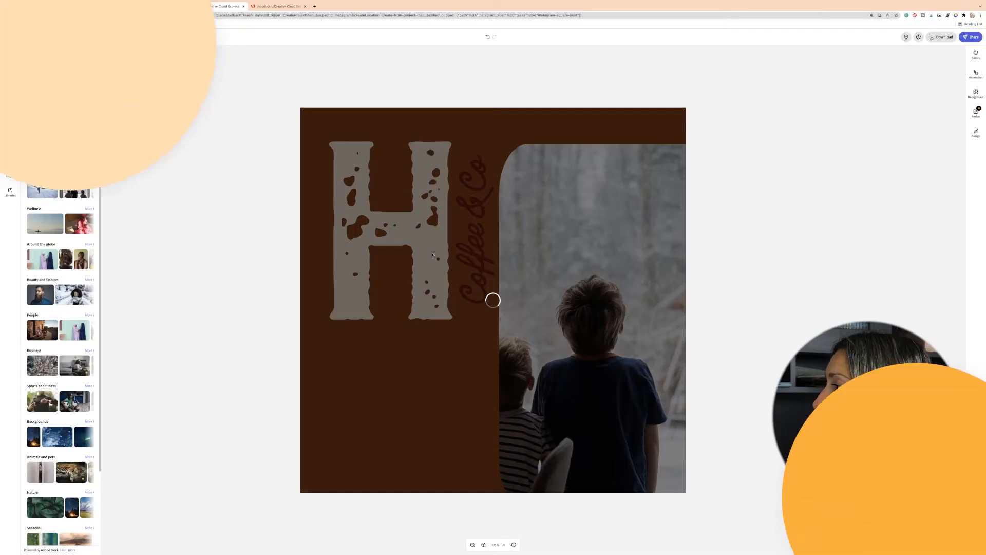